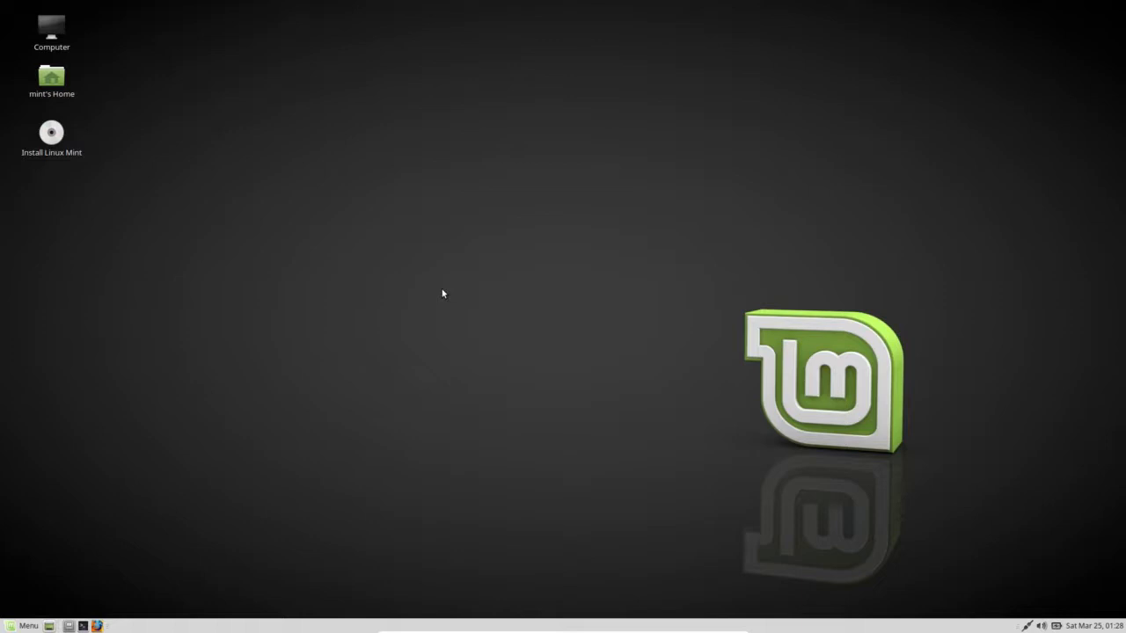
# Launch the Linux Mint installer and continue with Español as the installation language
pyautogui.press('End')
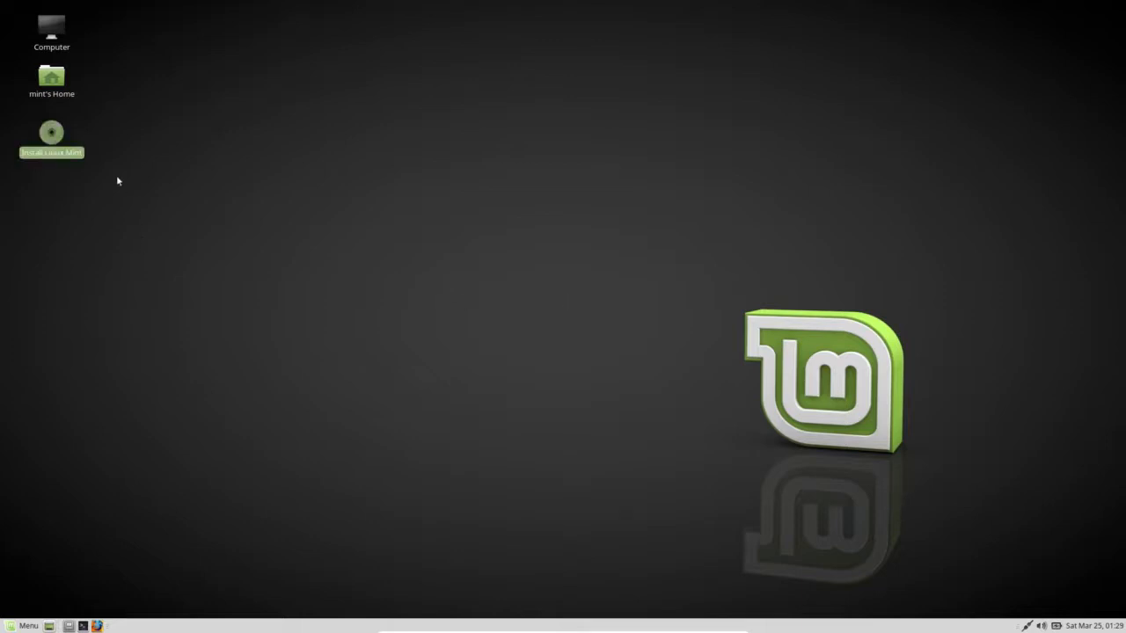
pyautogui.doubleClick(51, 134)
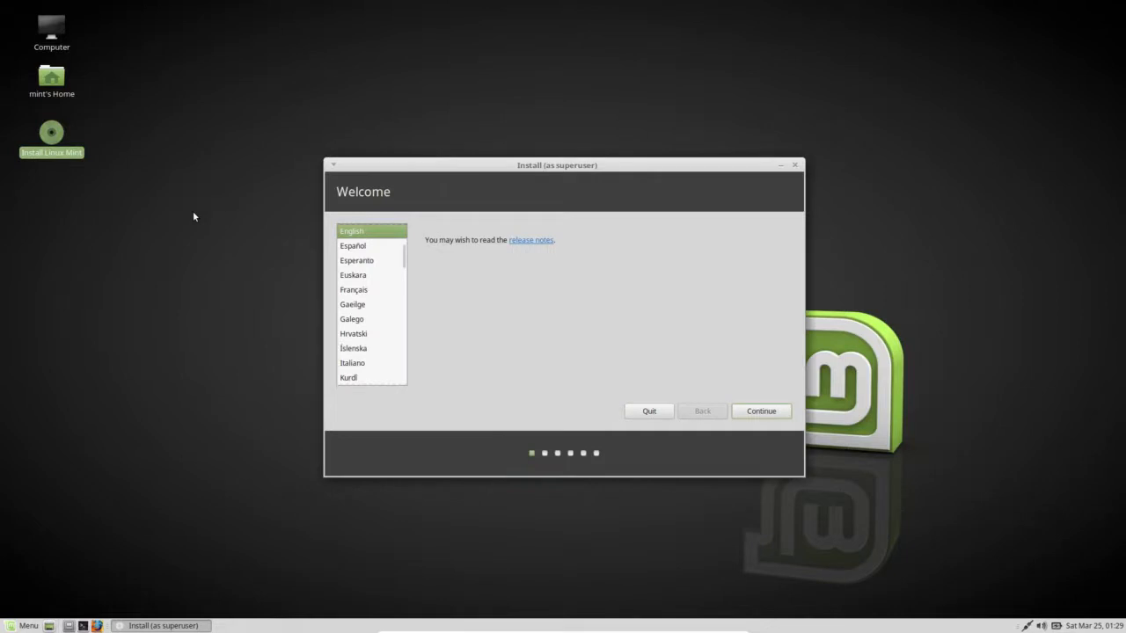
pyautogui.click(355, 246)
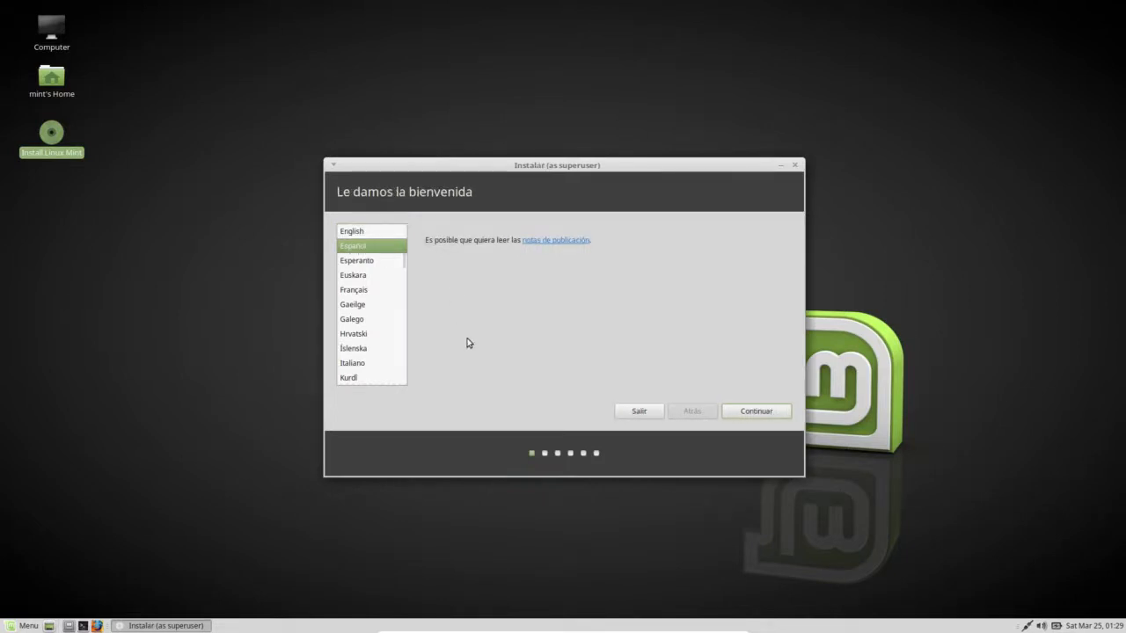
pyautogui.click(732, 410)
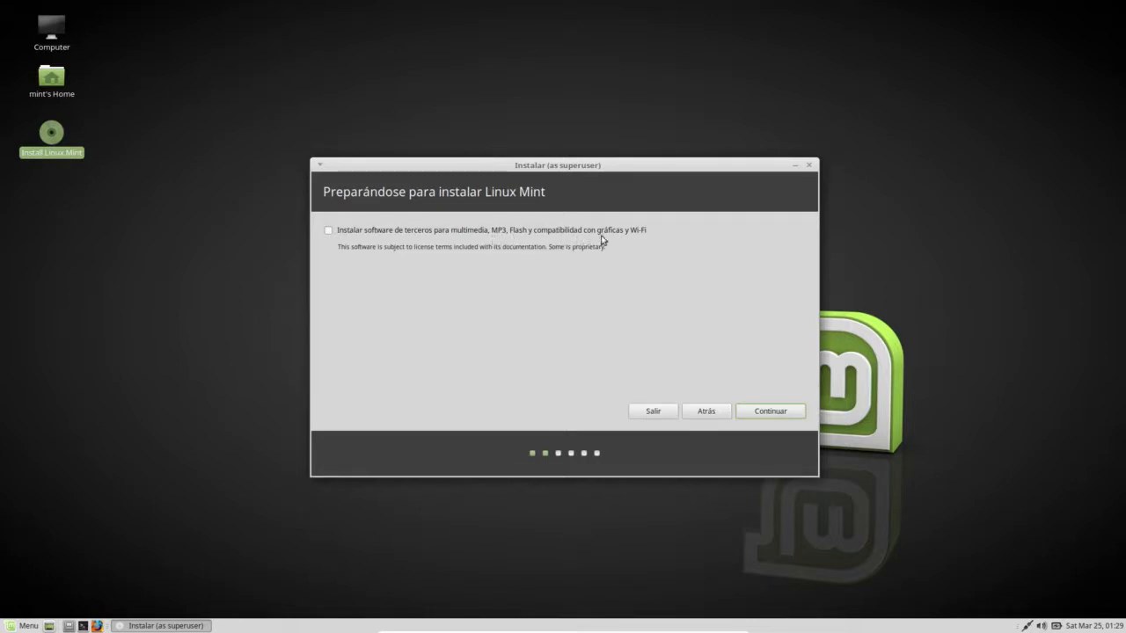
# Include the third-party multimedia and Wi-Fi software, and choose Más opciones as the installation type for manual partitioning
pyautogui.click(328, 231)
pyautogui.click(761, 418)
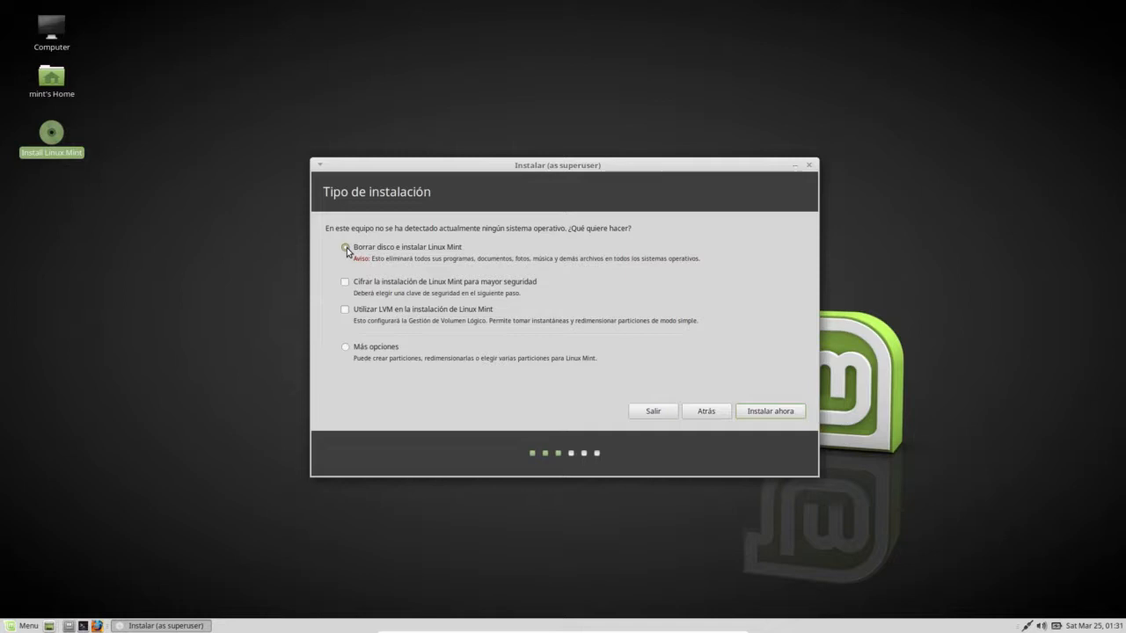
pyautogui.click(346, 348)
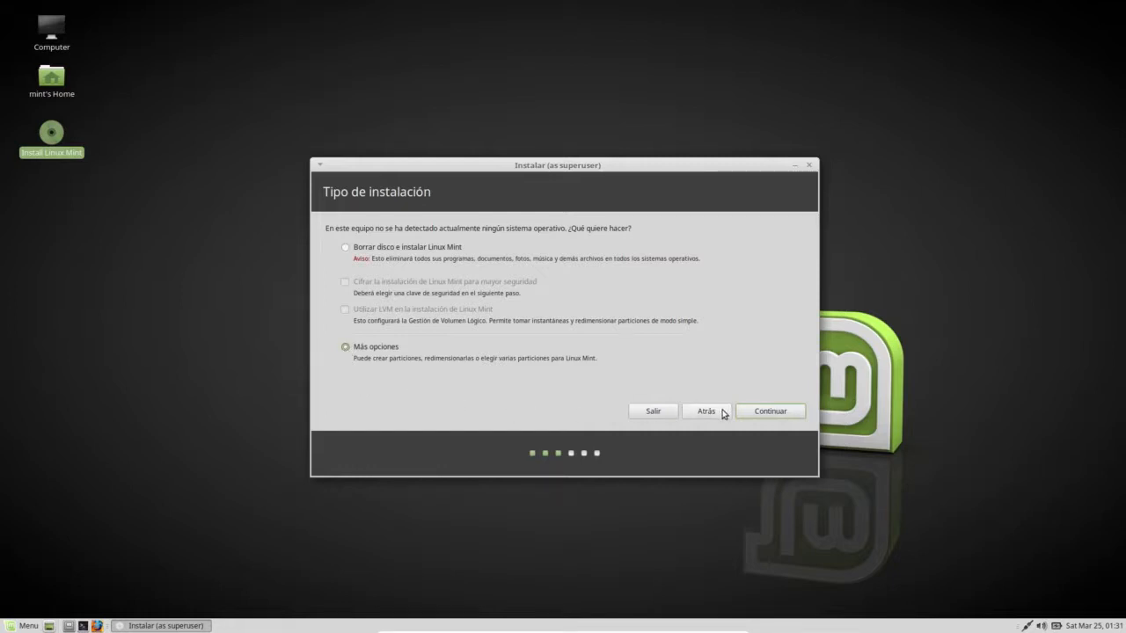
pyautogui.click(752, 413)
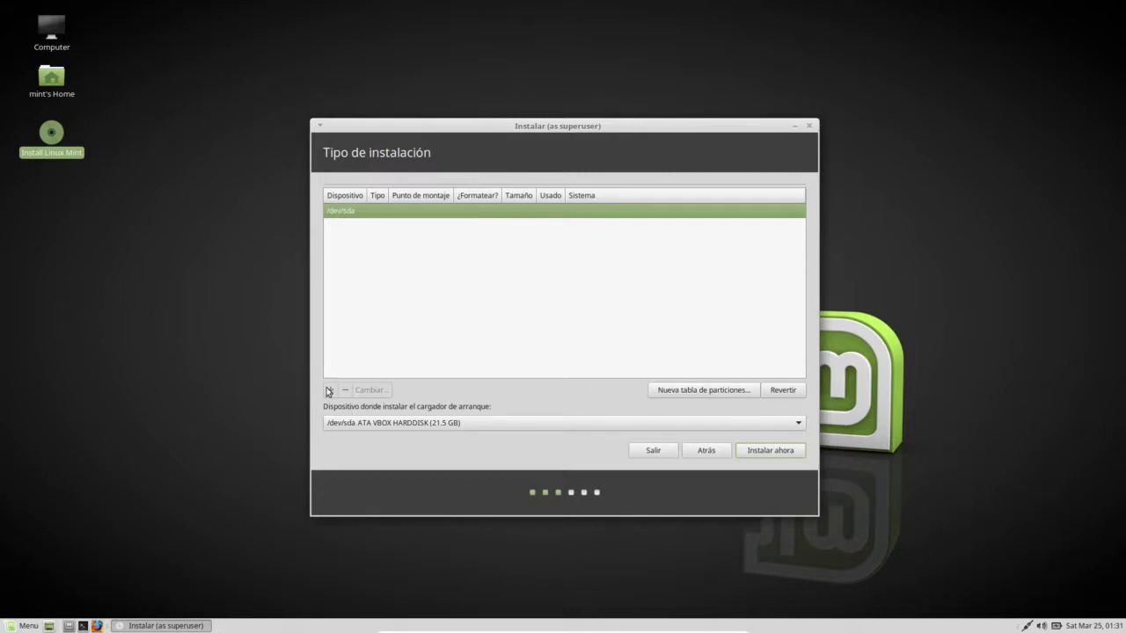
# Create a new empty partition table on /dev/sda and open the partition creation dialog for its free space
pyautogui.click(668, 390)
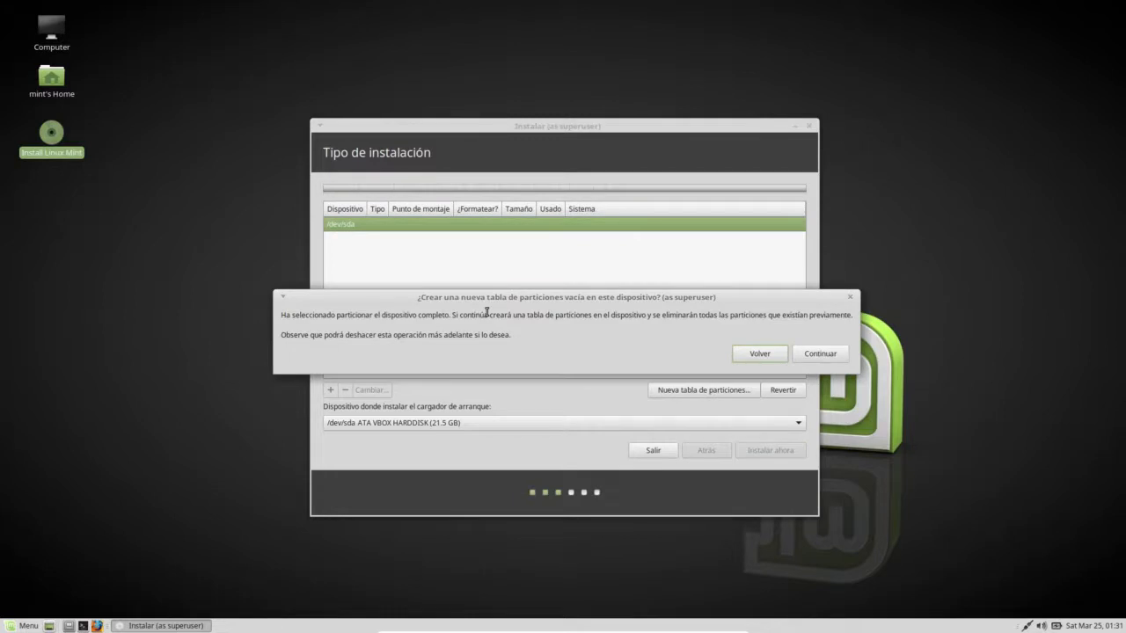
pyautogui.click(818, 353)
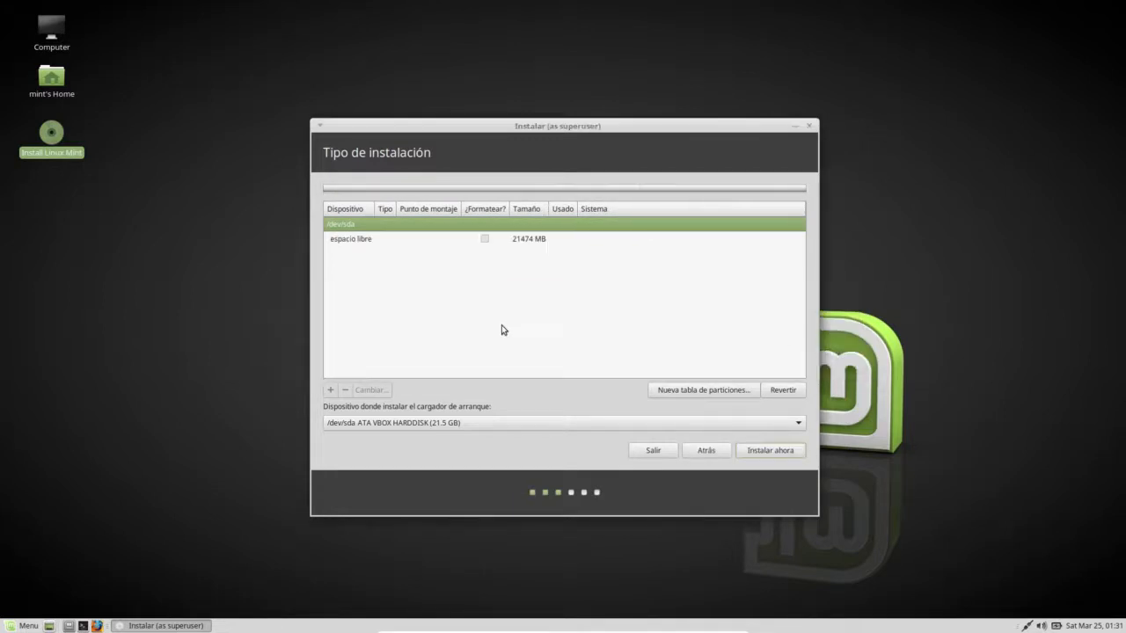
pyautogui.click(395, 241)
pyautogui.doubleClick(395, 242)
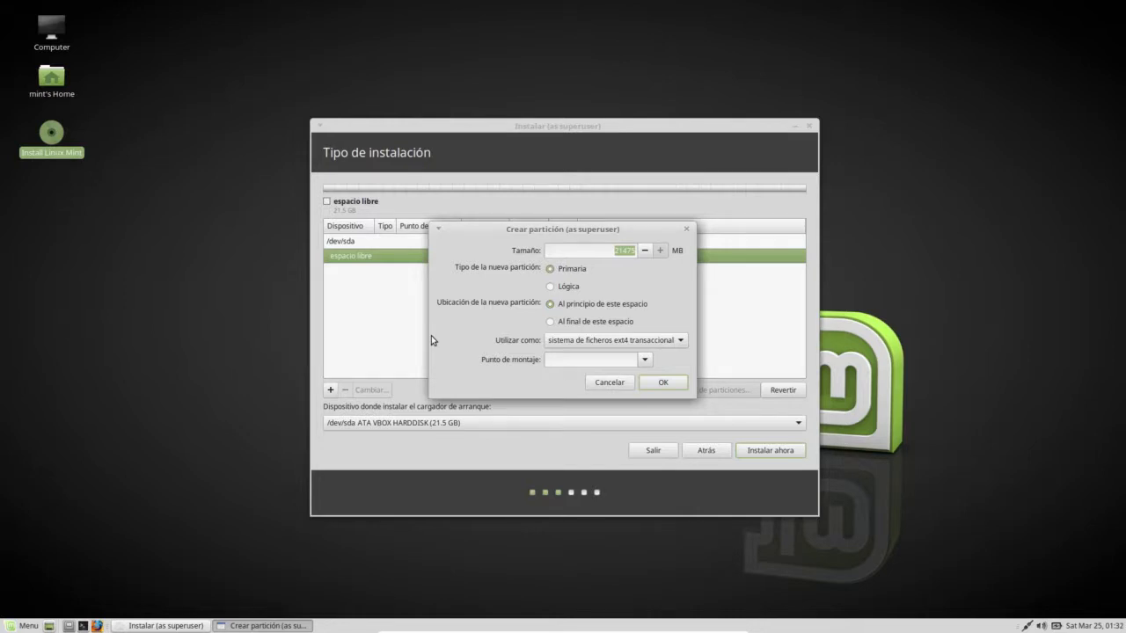
# Open a blank text editor document and arrange it beside the partition creation dialog so both are visible
pyautogui.click(24, 626)
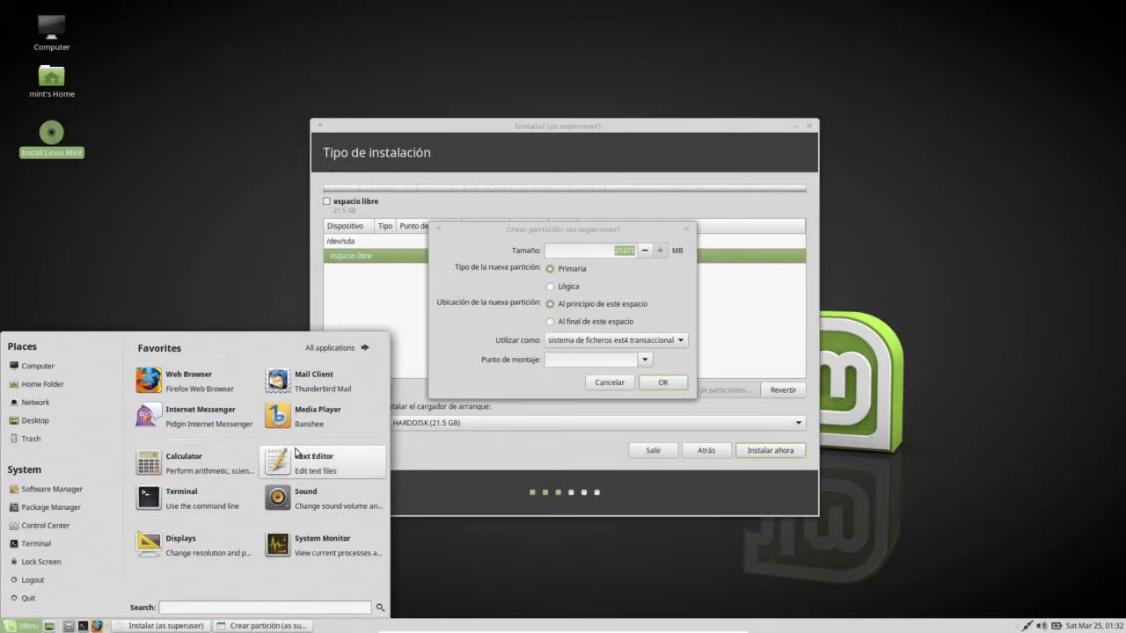
pyautogui.click(311, 329)
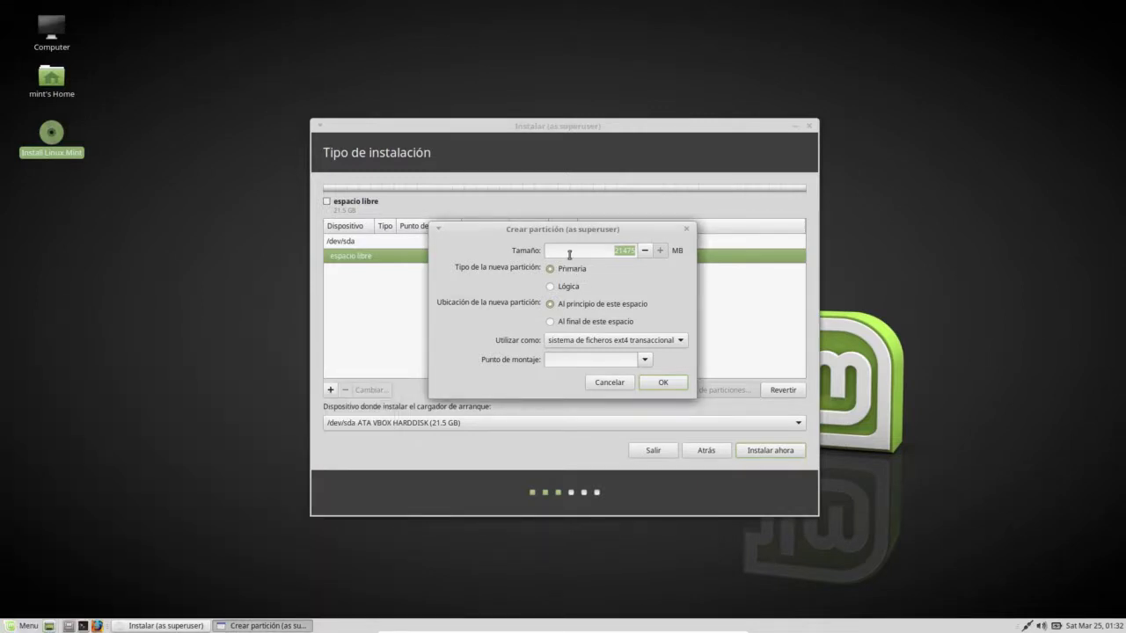
pyautogui.moveTo(557, 167); pyautogui.dragTo(204, 187)
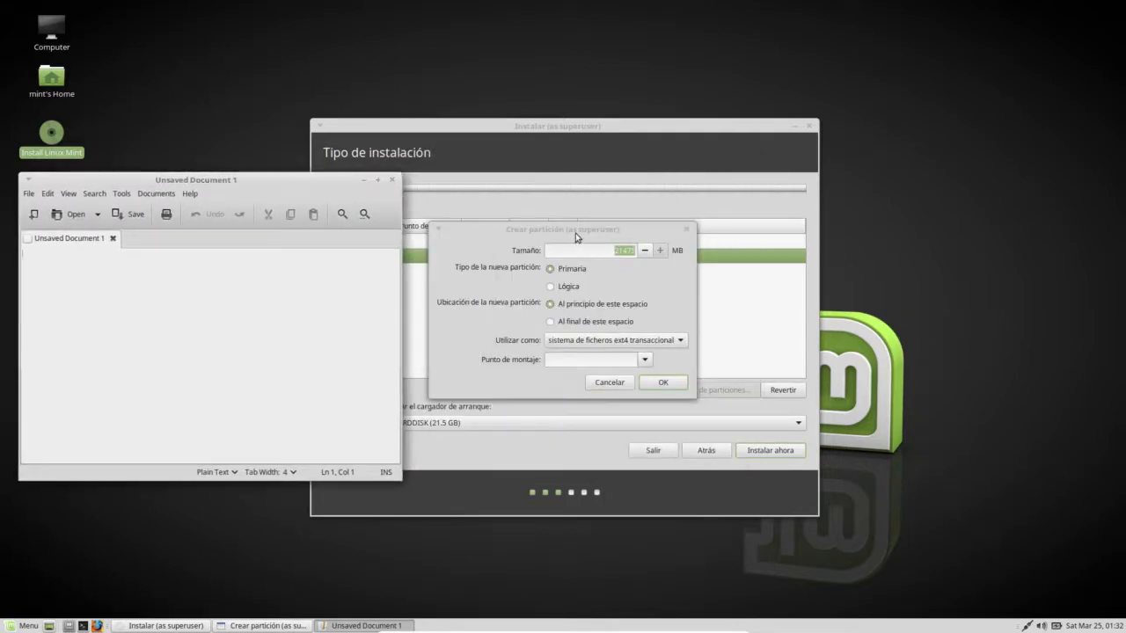
pyautogui.moveTo(579, 230); pyautogui.dragTo(664, 217)
pyautogui.click(208, 295)
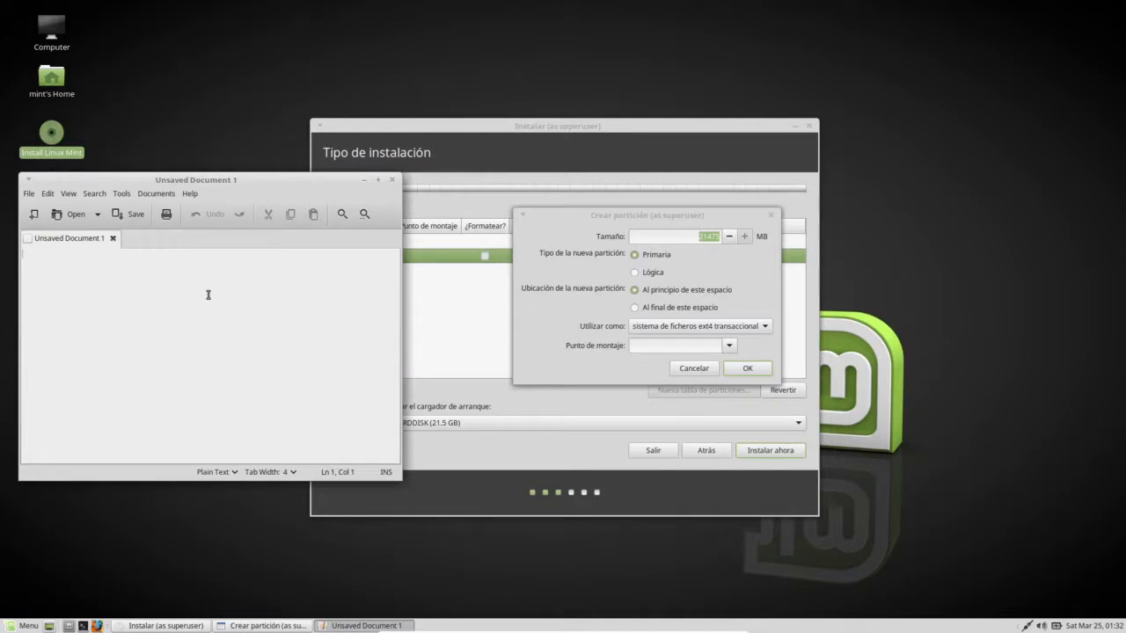
# Write the note "area de intercambio / swap formato que nos sirve." on the document's first line
pyautogui.write('area de')
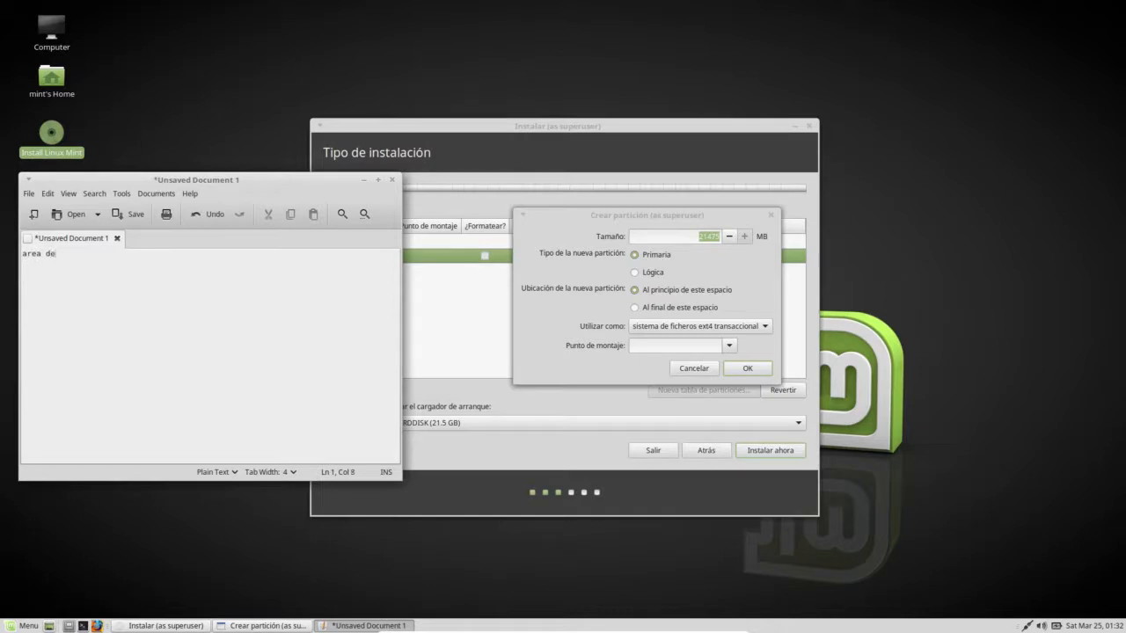
pyautogui.write(' intercambio / swap')
pyautogui.write('formato que')
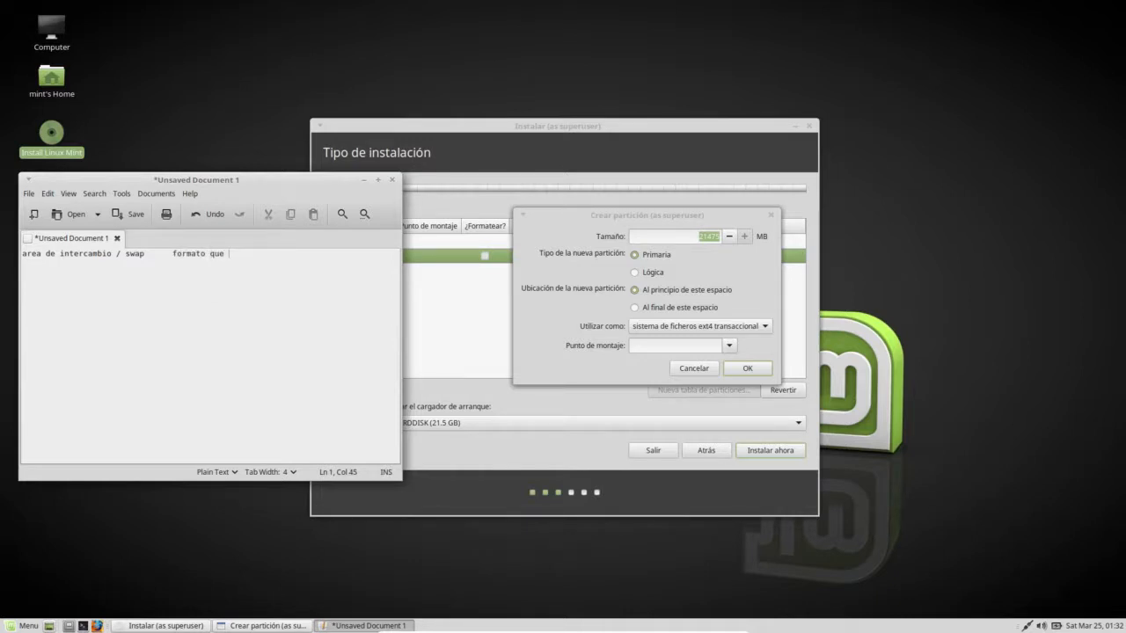
pyautogui.write(' nos sirve')
pyautogui.press('Return')
pyautogui.press('BackSpace')
pyautogui.press('Return')
# Add the line "ext2/ext3/ext4" to the note, with "ext4" on its own below a blank line
pyautogui.write('ext3/ext4')
pyautogui.press('Left')
pyautogui.press('Left')
pyautogui.press('Left')
pyautogui.press('Left')
pyautogui.write('ext2')
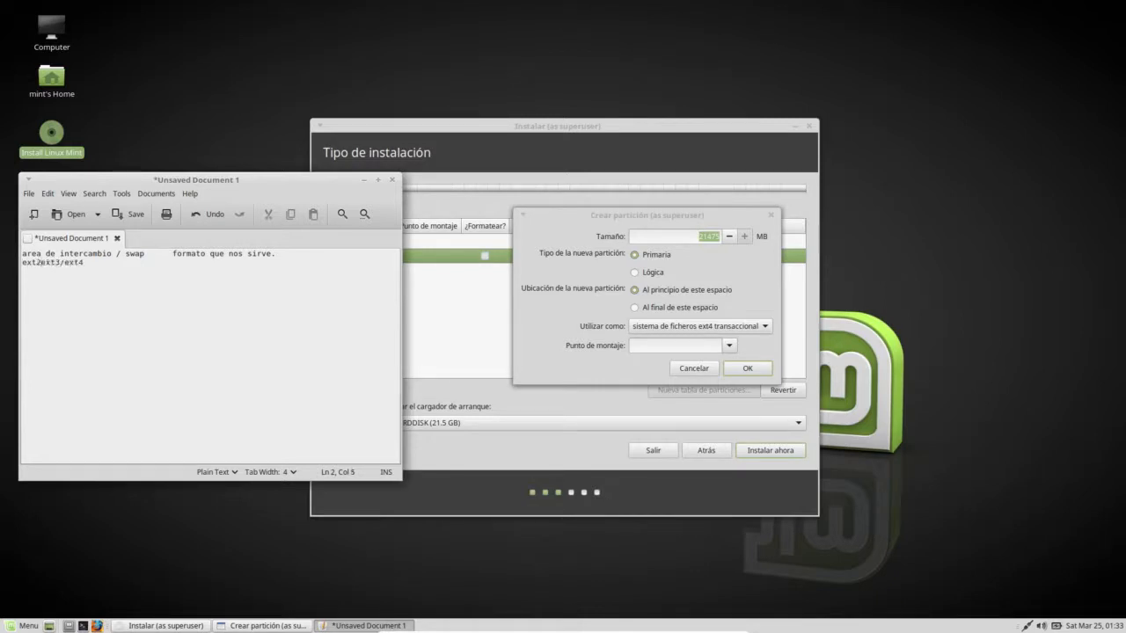
pyautogui.write('/')
pyautogui.click(79, 262)
pyautogui.press('Return')
pyautogui.write('ext4')
pyautogui.click(554, 222)
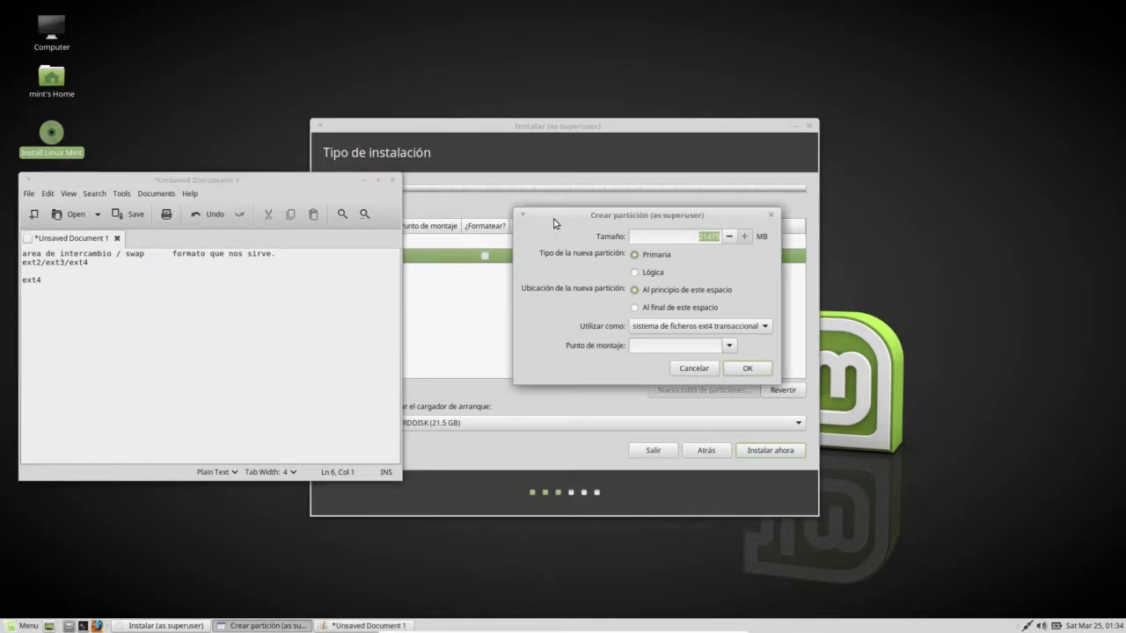
pyautogui.tripleClick(554, 288)
pyautogui.click(553, 288)
pyautogui.tripleClick(558, 287)
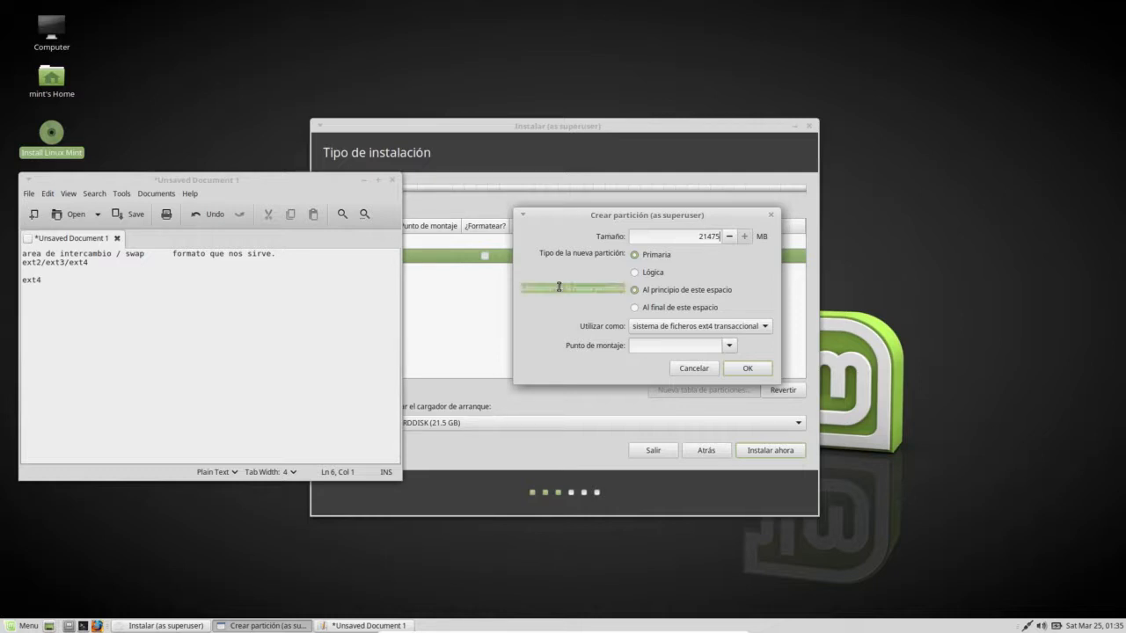
pyautogui.click(570, 289)
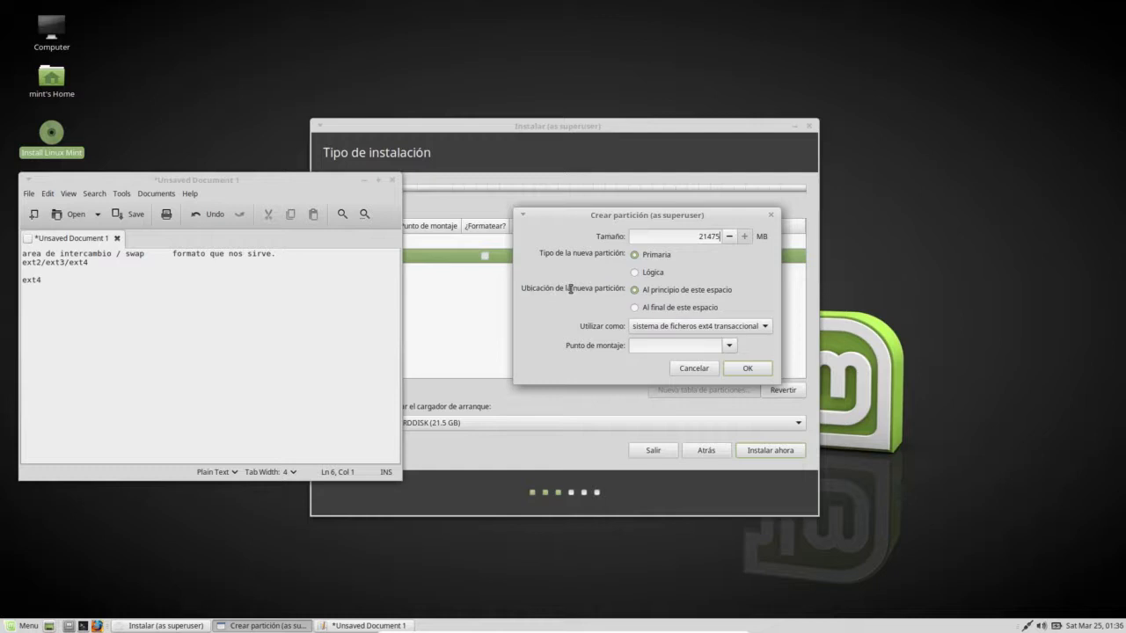
# Set the new partition's size to 2048 MB
pyautogui.doubleClick(711, 236)
pyautogui.moveTo(704, 236); pyautogui.dragTo(699, 235)
pyautogui.doubleClick(711, 235)
pyautogui.scroll(-1, 711, 236)
pyautogui.press('Delete')
pyautogui.press('Delete')
pyautogui.press('Delete')
pyautogui.press('Delete')
pyautogui.press('Delete')
pyautogui.write('204')
# Set the partition to be used as área de intercambio and create it
pyautogui.click(754, 329)
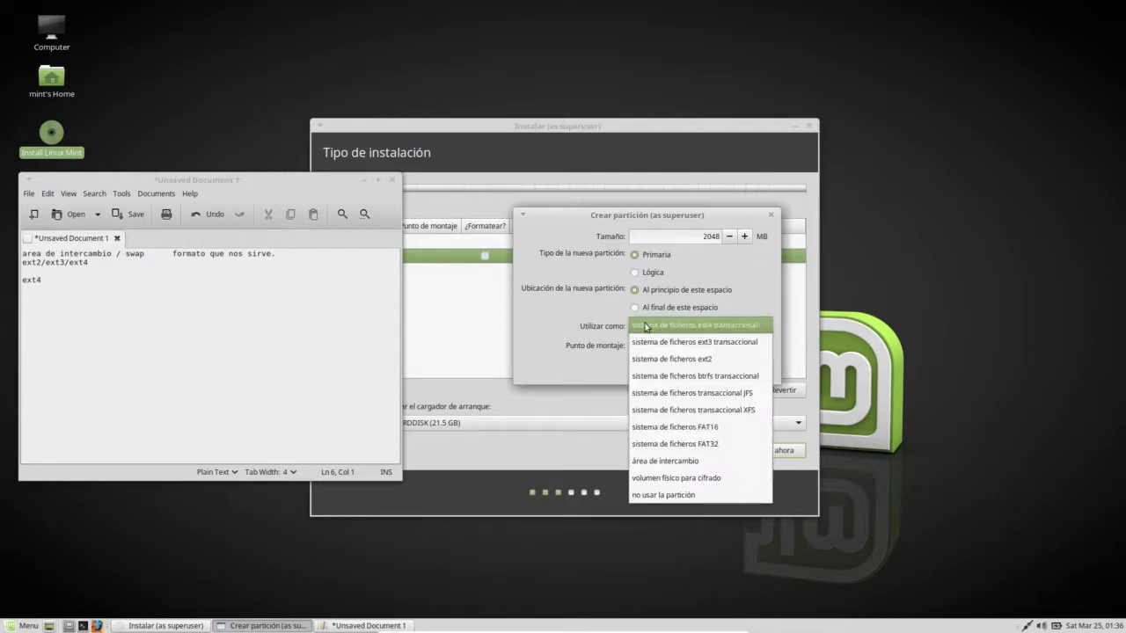
pyautogui.click(619, 329)
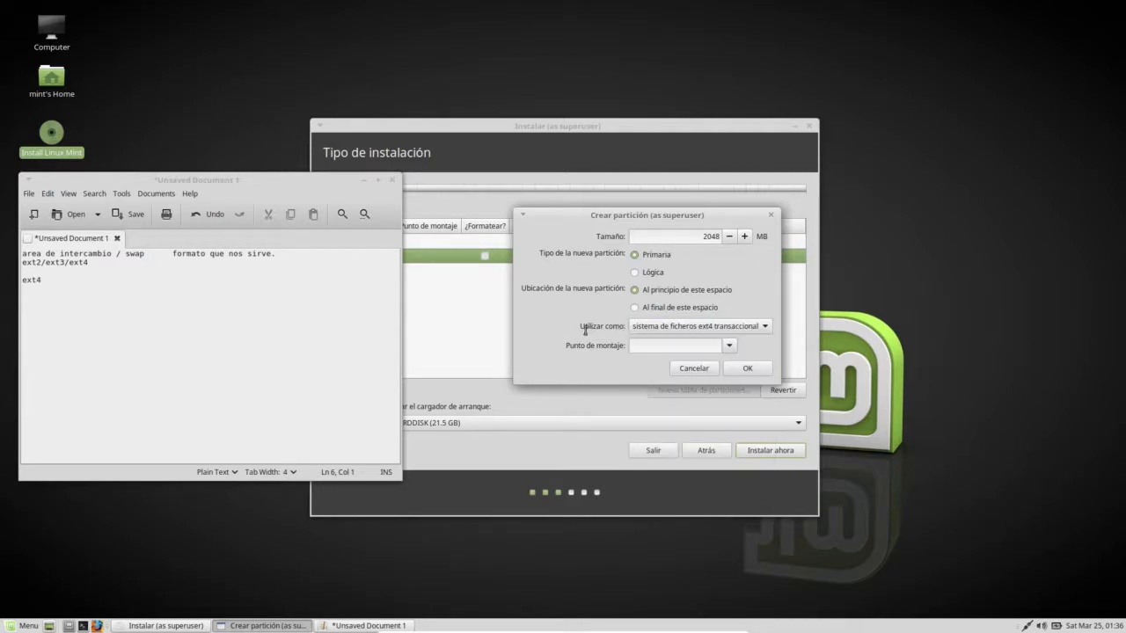
pyautogui.click(651, 332)
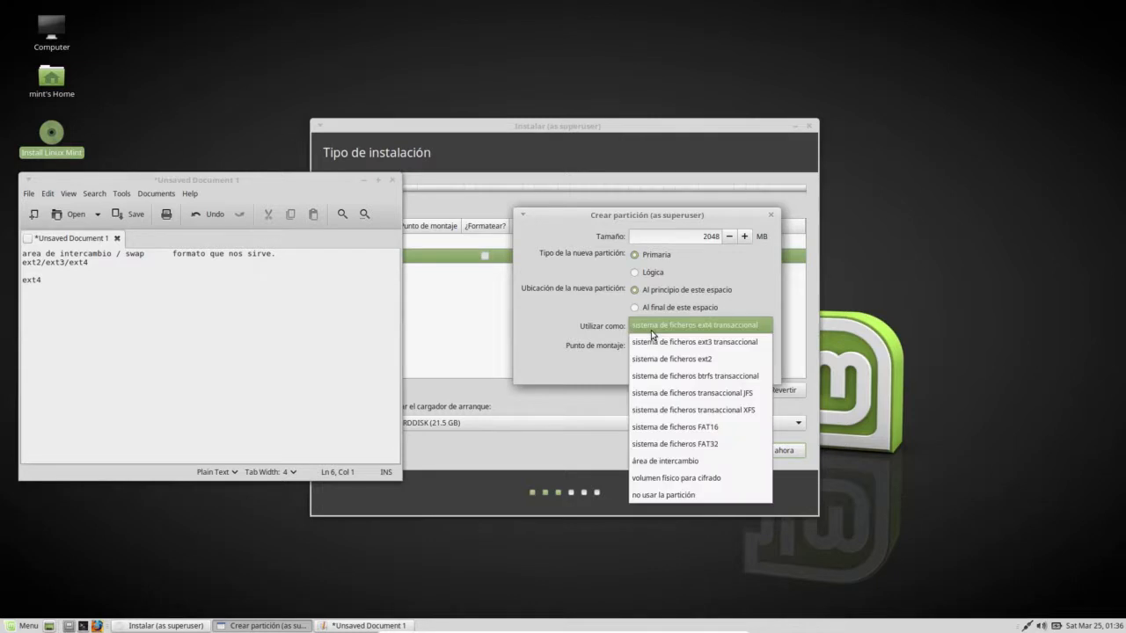
pyautogui.click(653, 461)
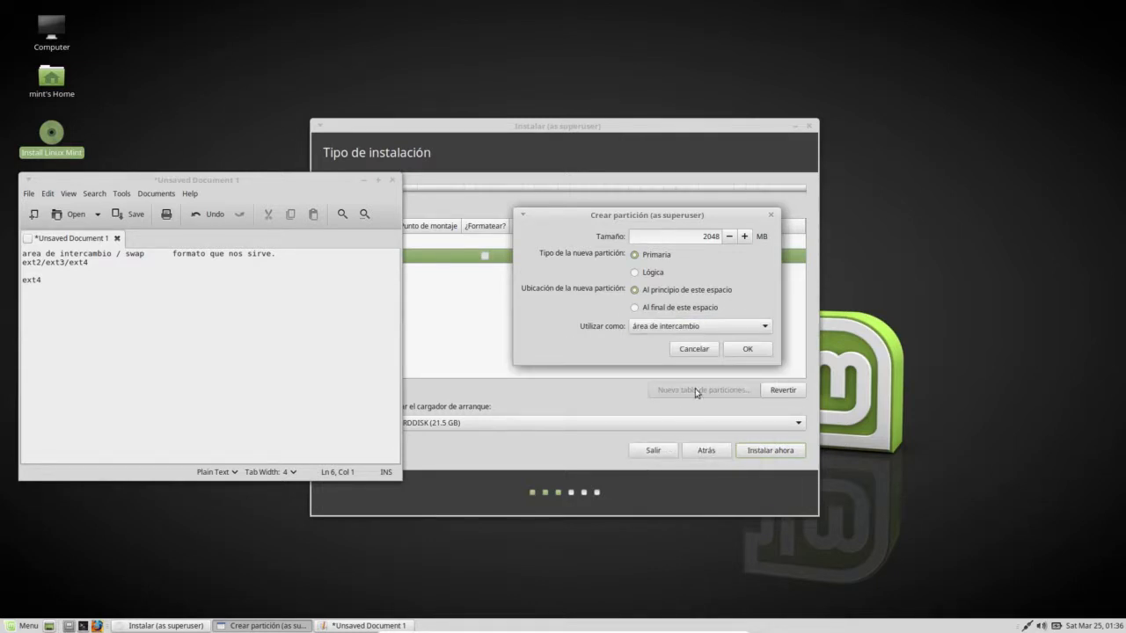
pyautogui.click(748, 351)
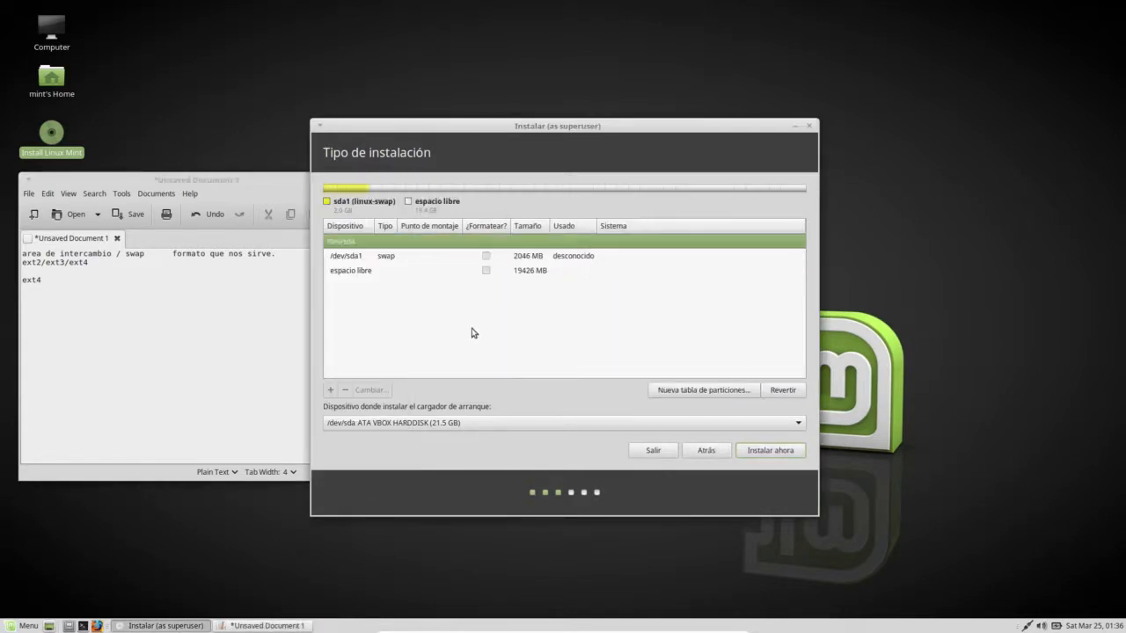
# Move the installer window clear of the notes and start a new partition in the remaining free space
pyautogui.moveTo(480, 130); pyautogui.dragTo(604, 157)
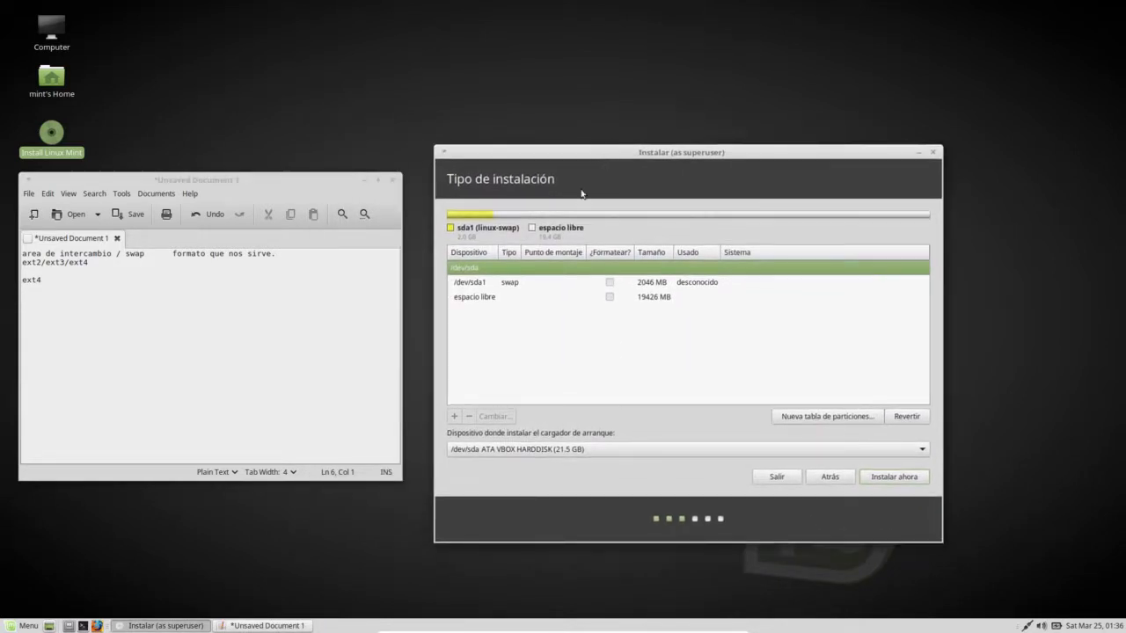
pyautogui.click(473, 297)
pyautogui.click(465, 285)
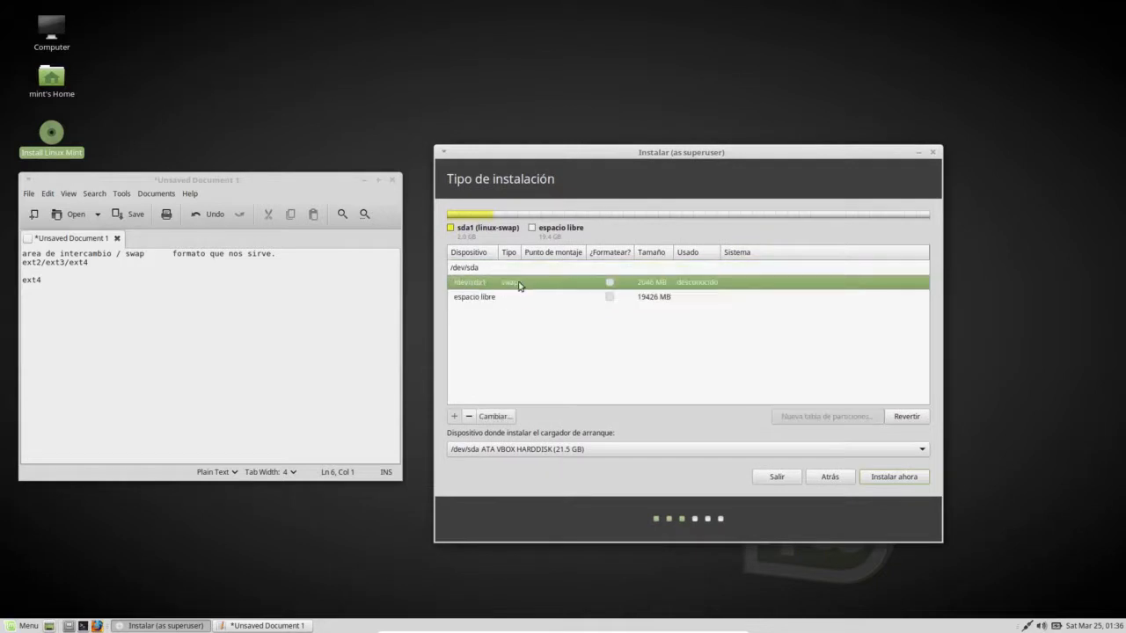
pyautogui.click(491, 299)
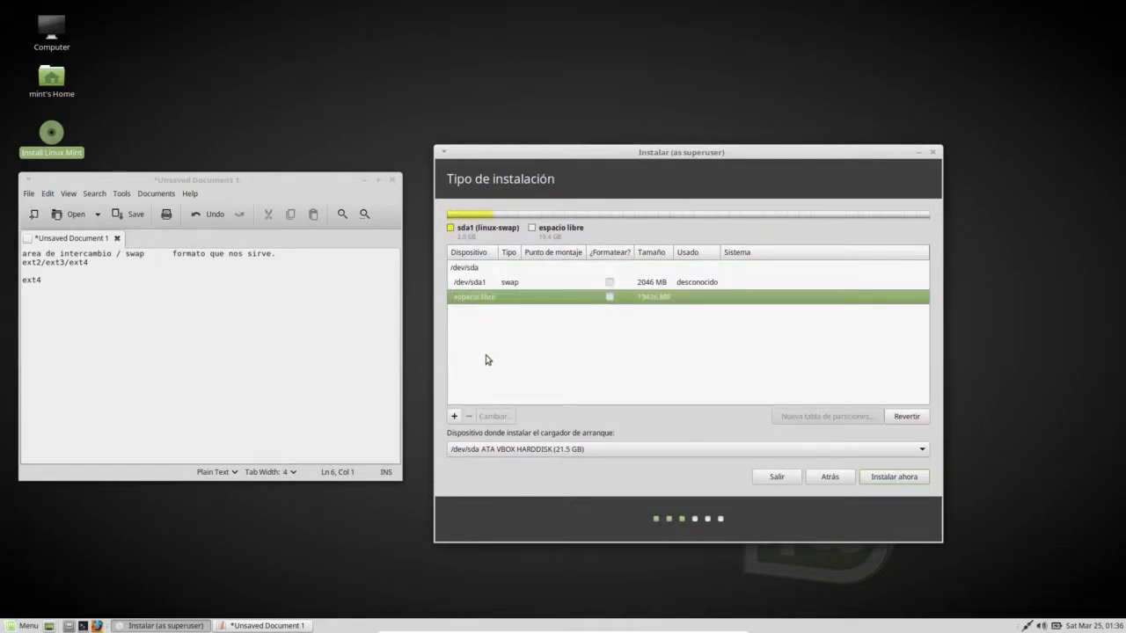
pyautogui.click(454, 416)
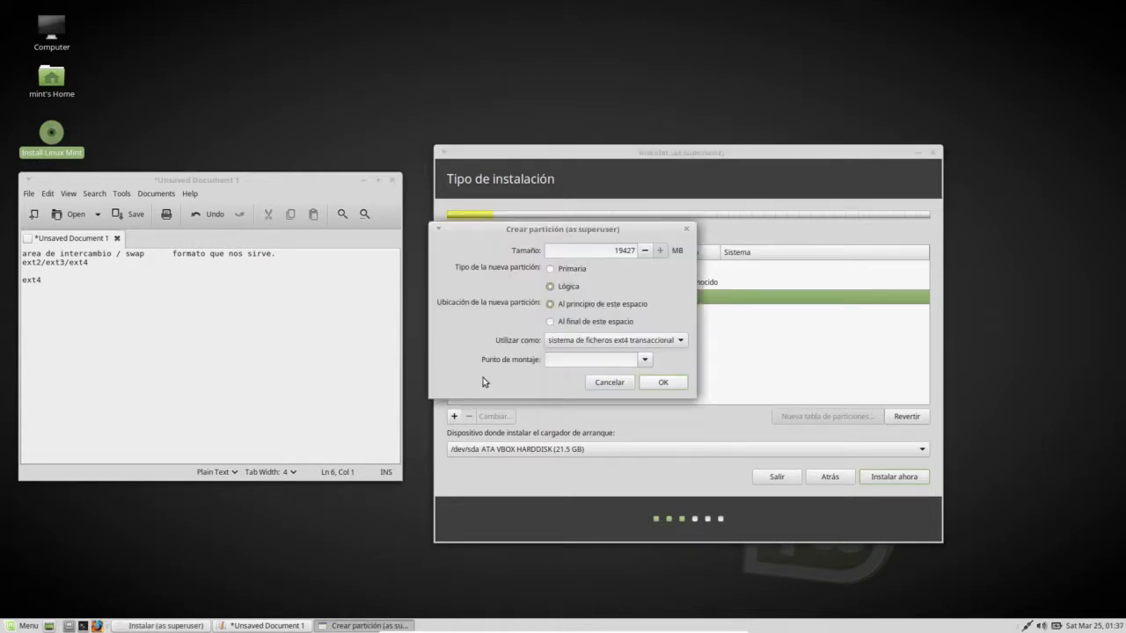
# Make the new 19427 MB partition primary and set its use to sistema de ficheros ext4 transaccional
pyautogui.click(550, 268)
pyautogui.click(677, 341)
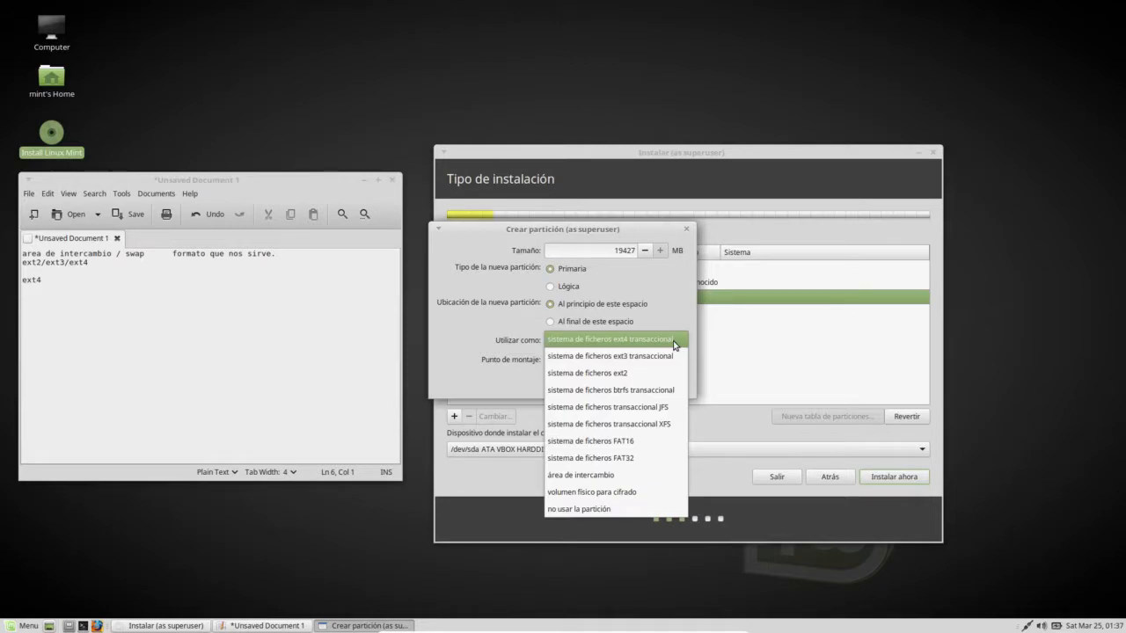
pyautogui.click(676, 340)
# Set the new ext4 partition's mount point to /
pyautogui.click(644, 359)
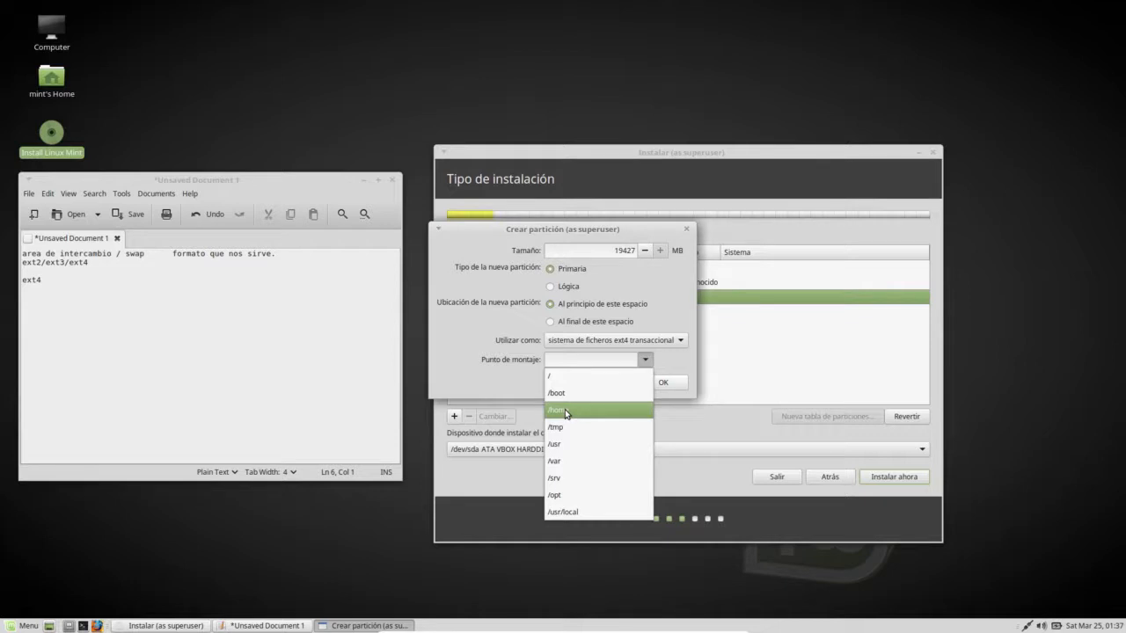
pyautogui.click(515, 388)
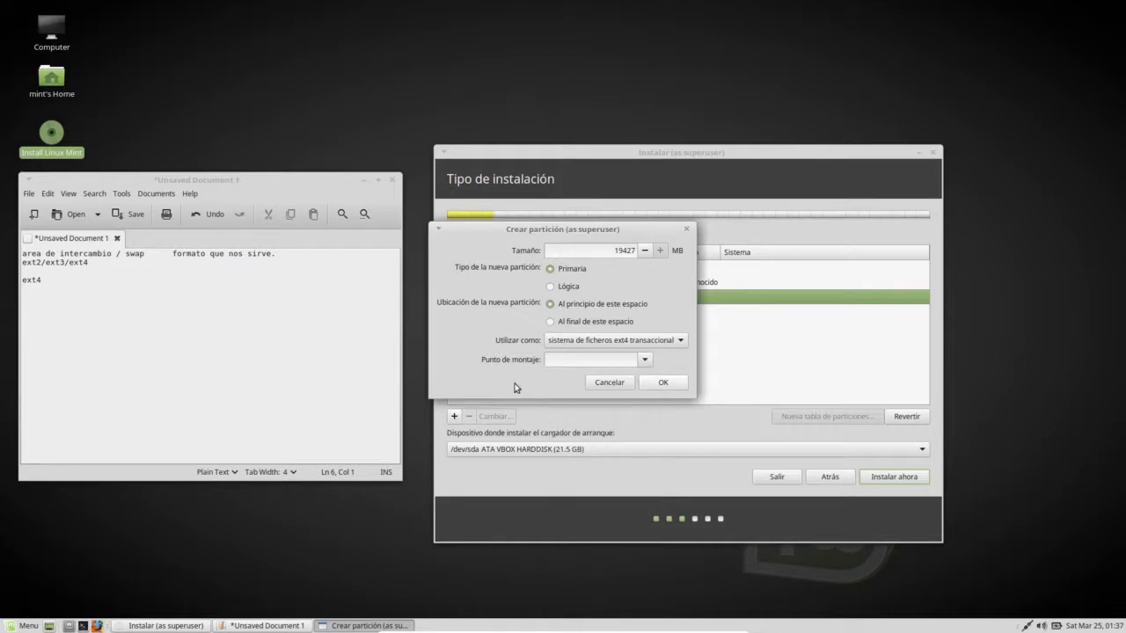
pyautogui.click(647, 361)
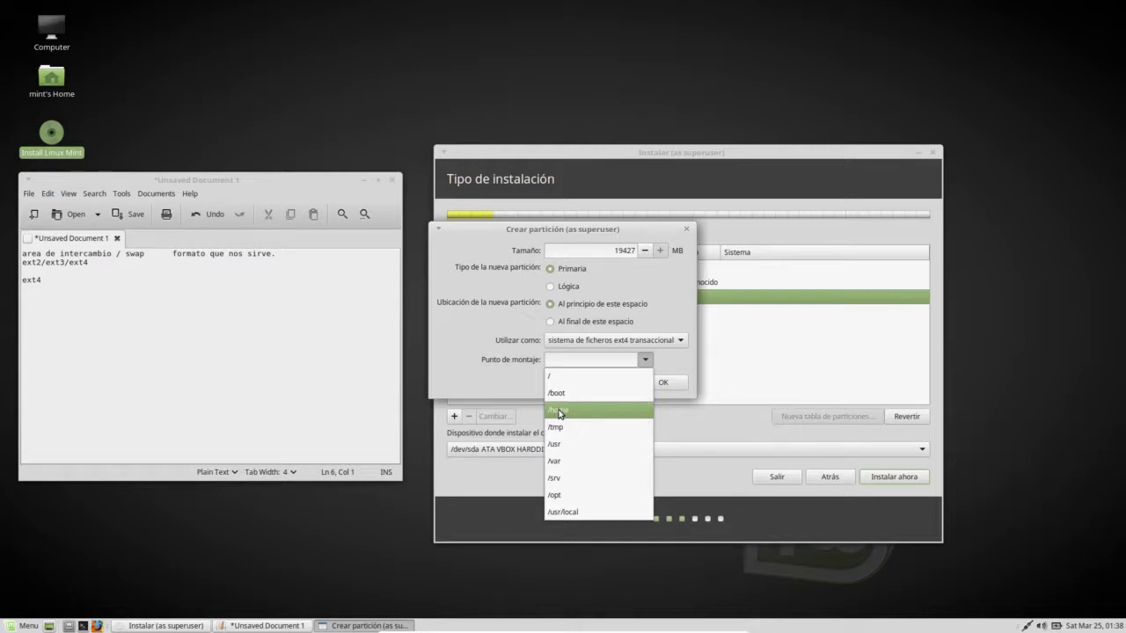
pyautogui.click(554, 376)
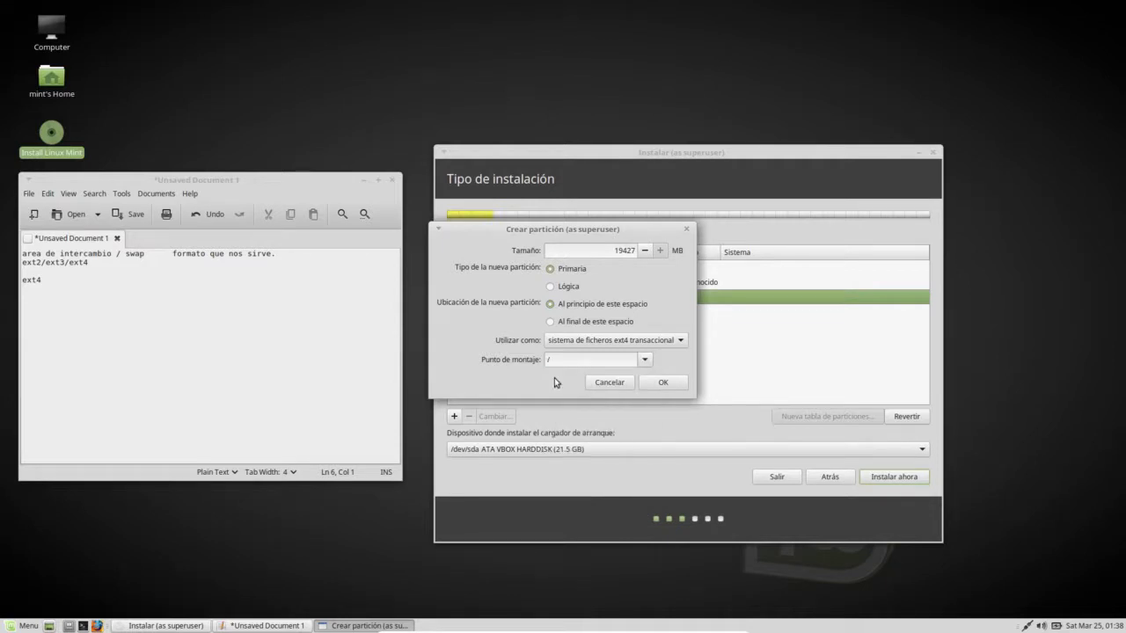
# Create the root partition with the ext4 file system and keep /dev/sda as the boot loader device
pyautogui.click(647, 339)
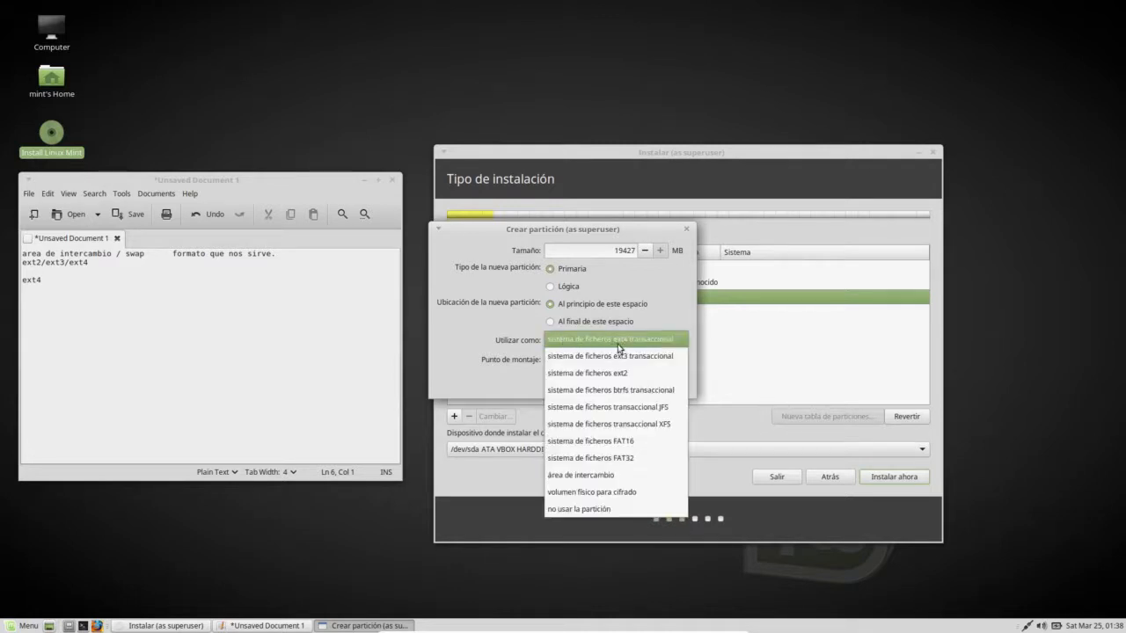
pyautogui.click(640, 343)
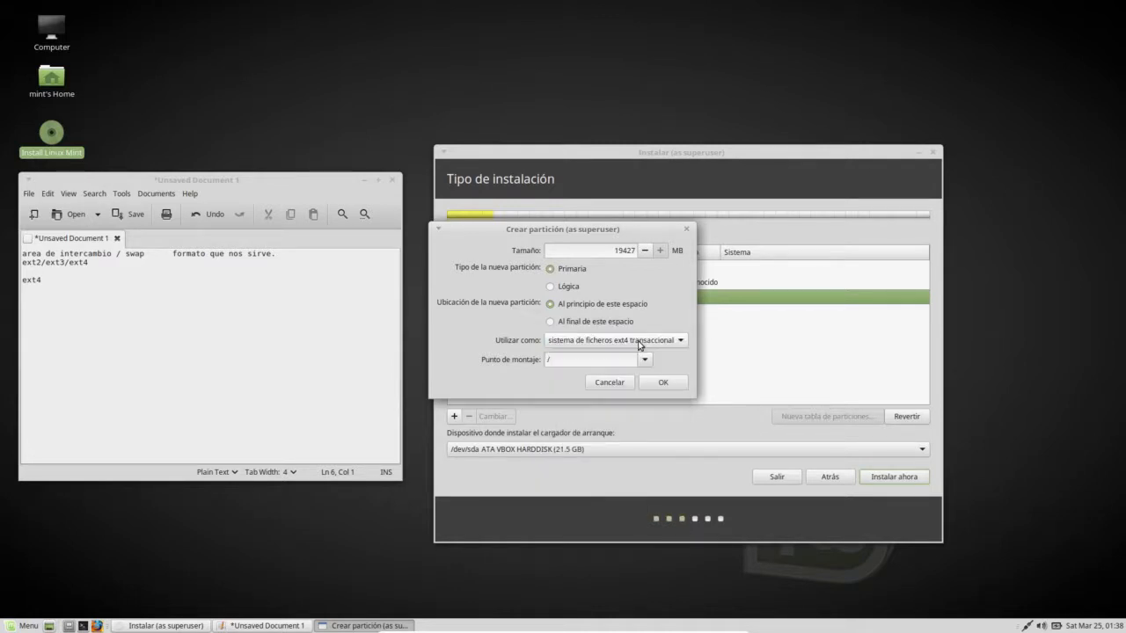
pyautogui.click(666, 385)
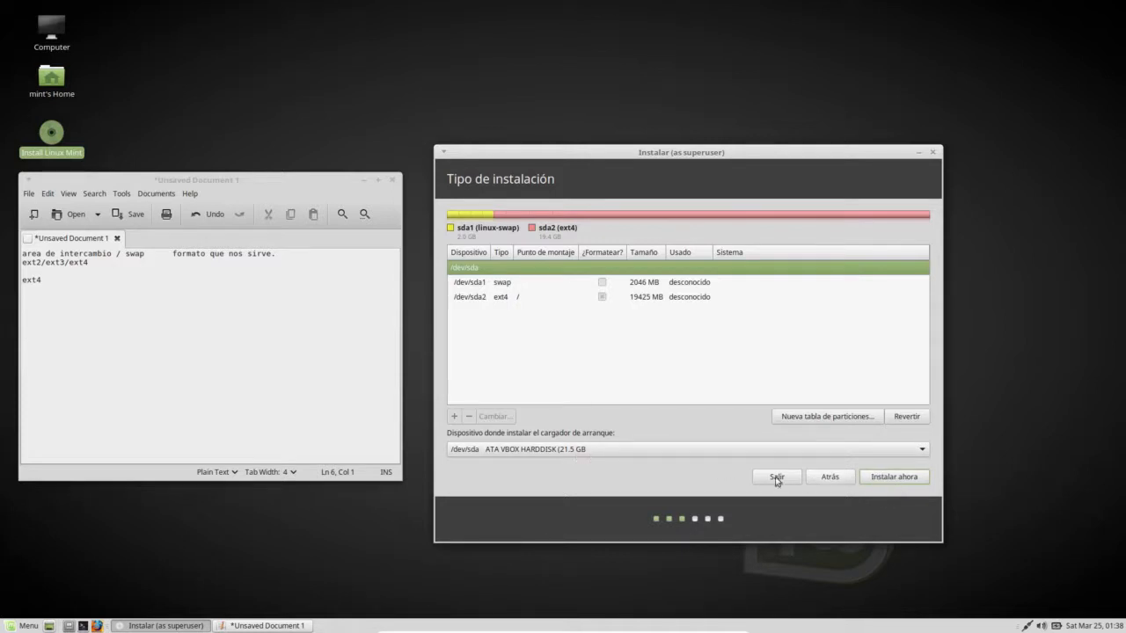
pyautogui.click(475, 450)
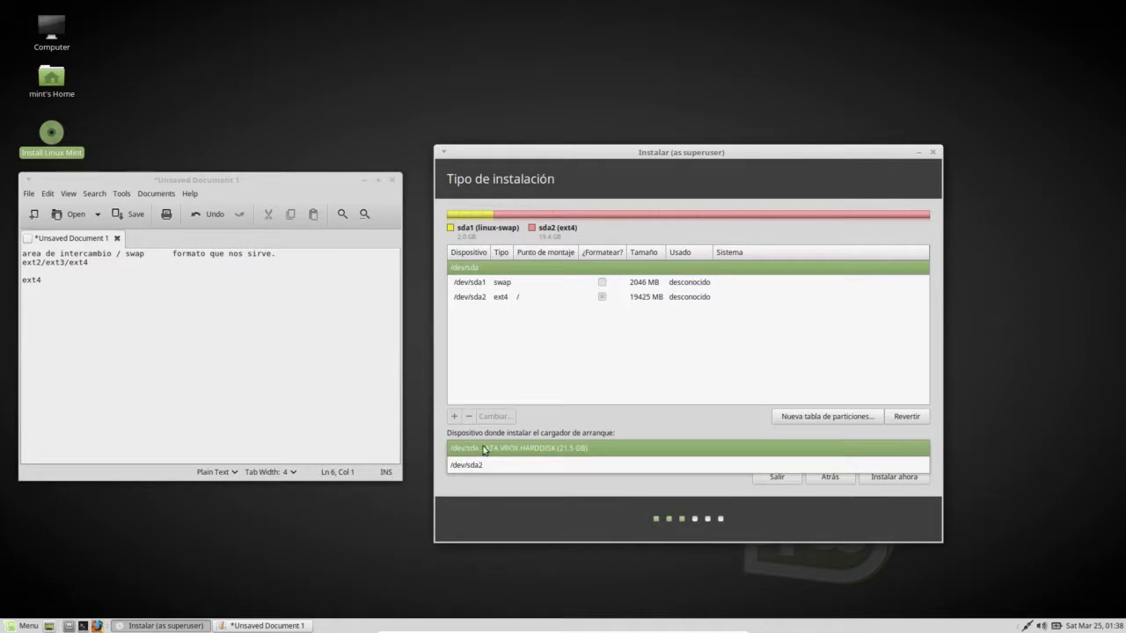
pyautogui.click(494, 452)
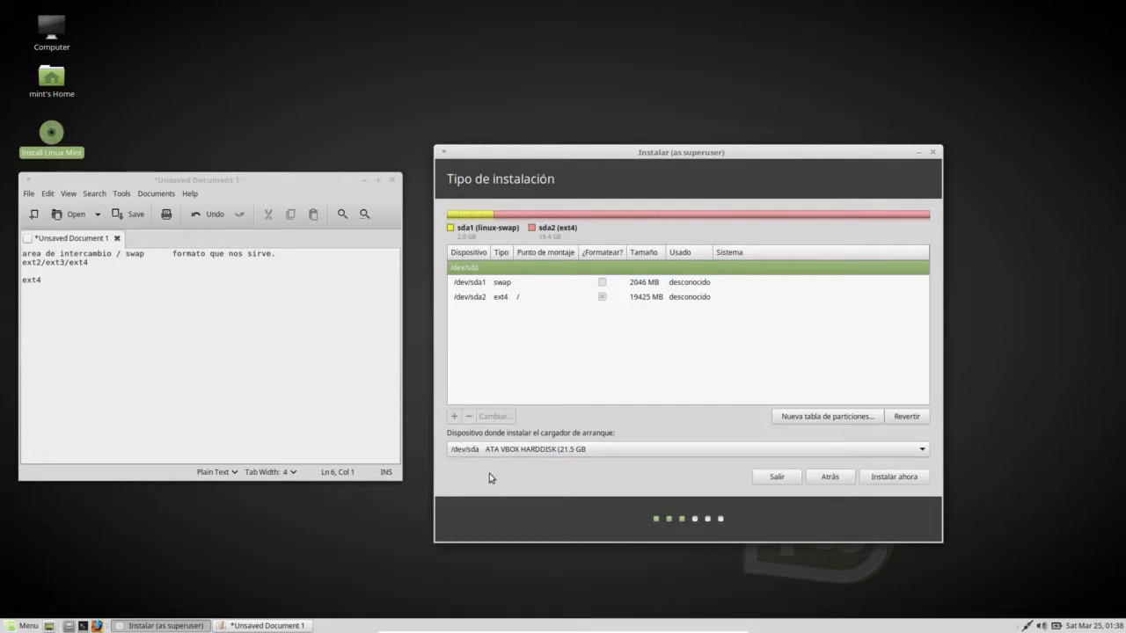
# Add the lines "C: sda1, sda2" and "D: sdb1, sdb2" to the note below "ext4"
pyautogui.click(122, 362)
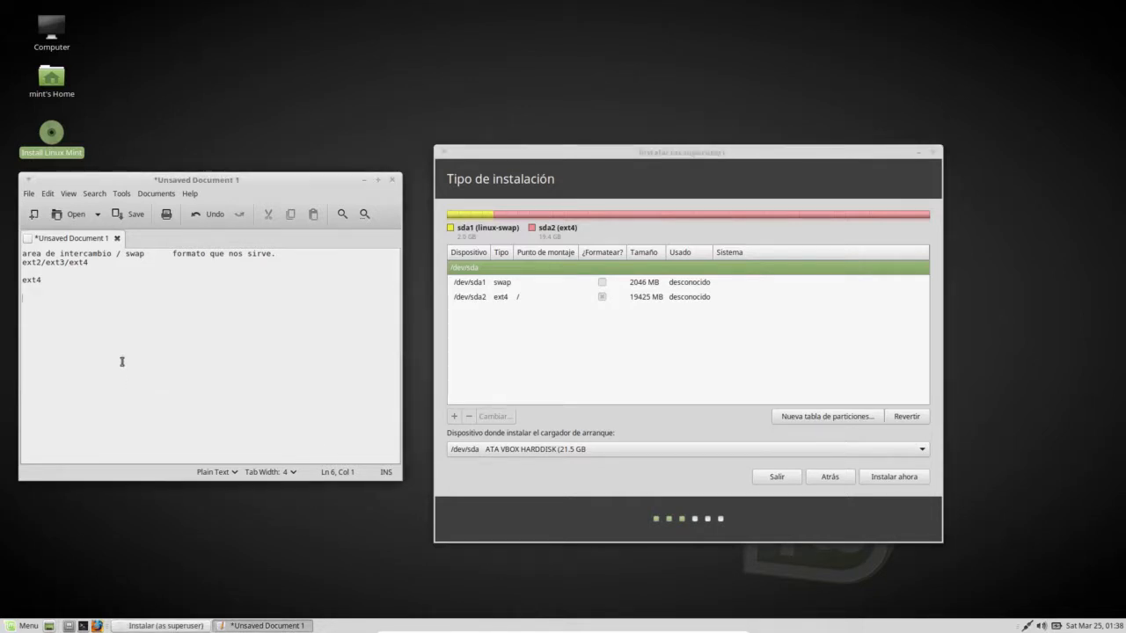
pyautogui.write('C: ')
pyautogui.write('D:')
pyautogui.press('Return')
pyautogui.press('BackSpace')
pyautogui.press('BackSpace')
pyautogui.press('Up')
pyautogui.write('sda D:   ')
pyautogui.write('sdb')
pyautogui.write('3')
pyautogui.press('BackSpace')
pyautogui.write('1, sda')
pyautogui.press('Down')
pyautogui.write('1, sdb2')
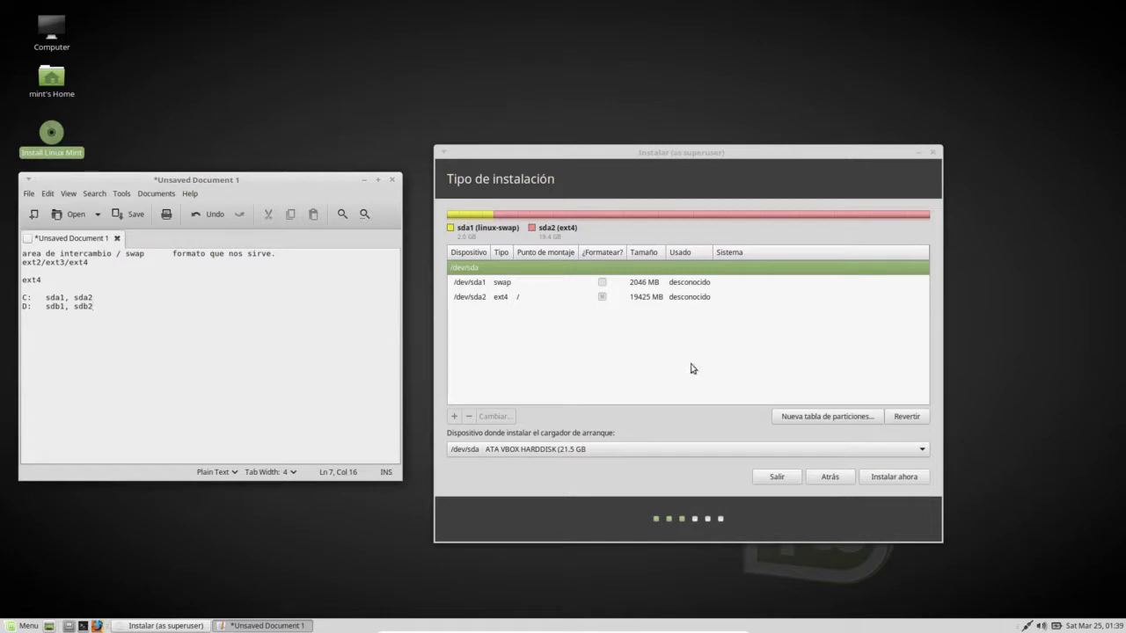
# Start the installation, approve writing the partition changes to disk, and accept New York as the location
pyautogui.click(892, 483)
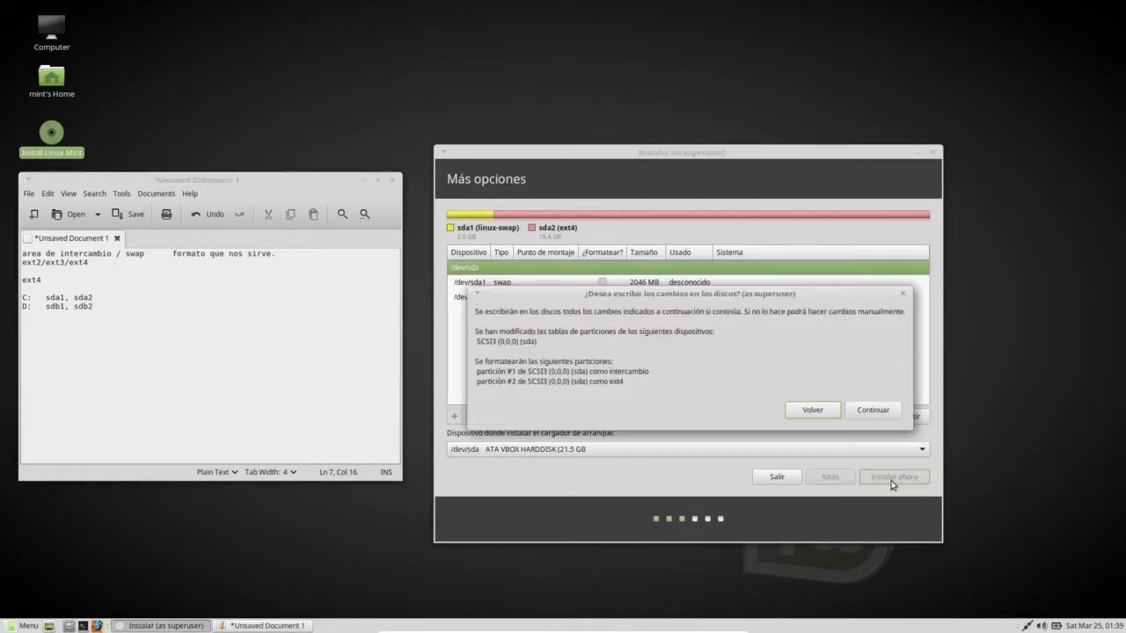
pyautogui.click(880, 411)
pyautogui.click(879, 410)
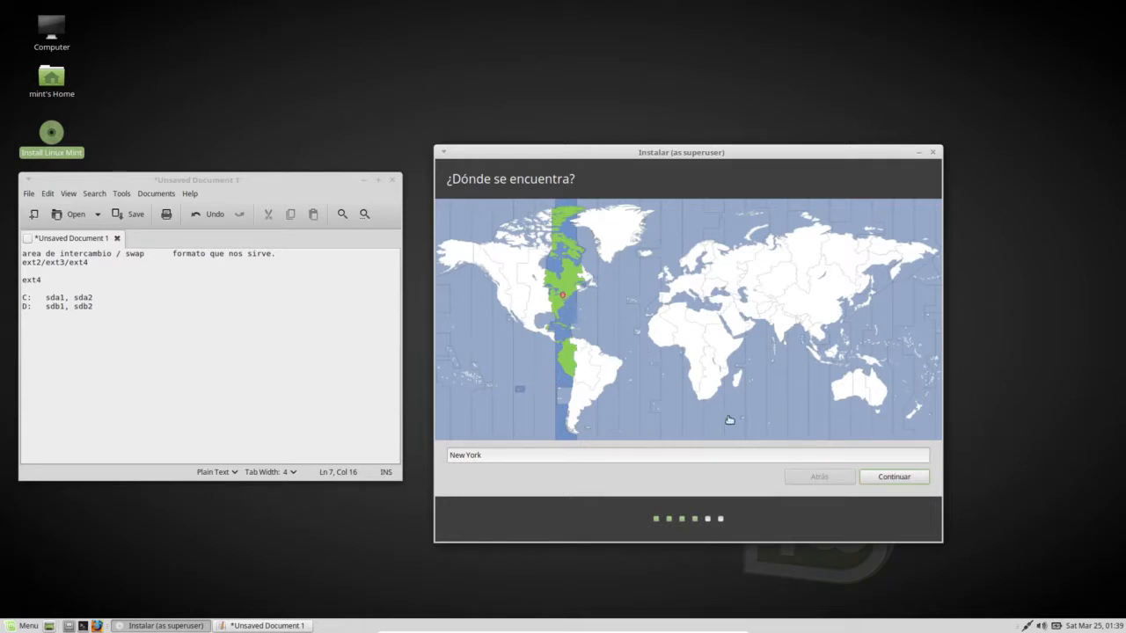
pyautogui.click(883, 476)
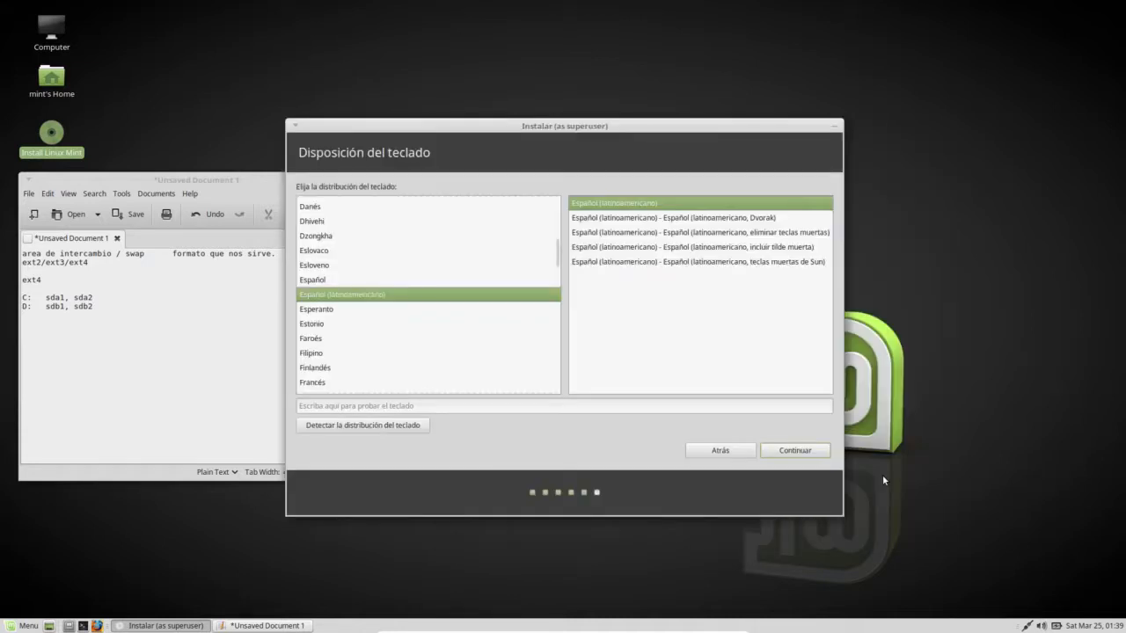
# Try the Esperanto, Español and Español (latinoamericano) keyboard layouts
pyautogui.click(394, 311)
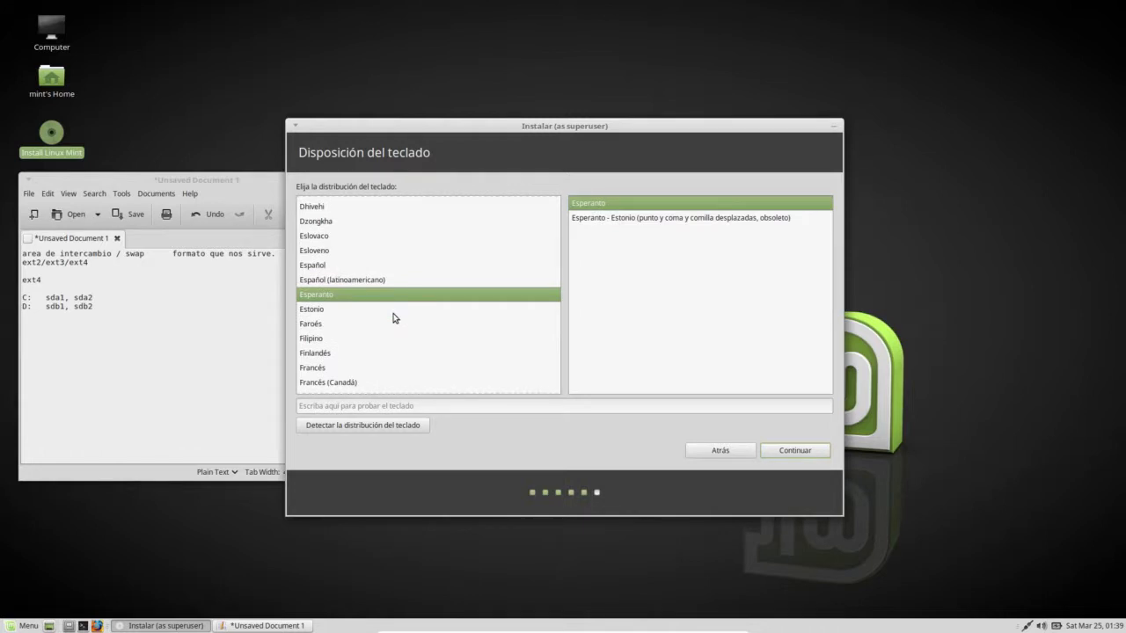
pyautogui.click(369, 279)
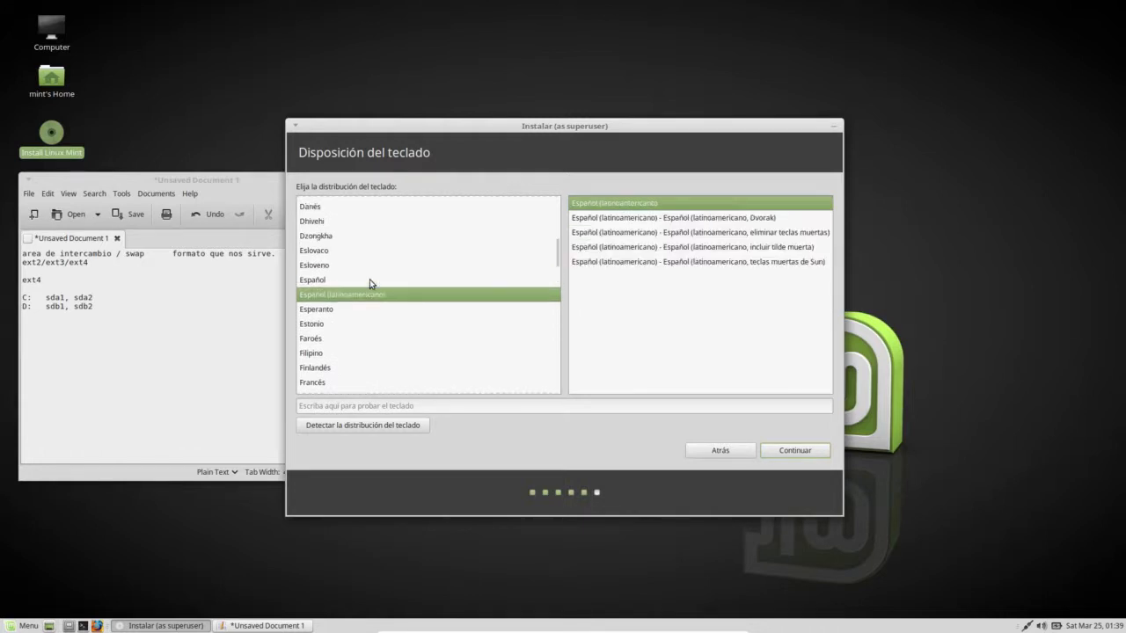
pyautogui.click(369, 281)
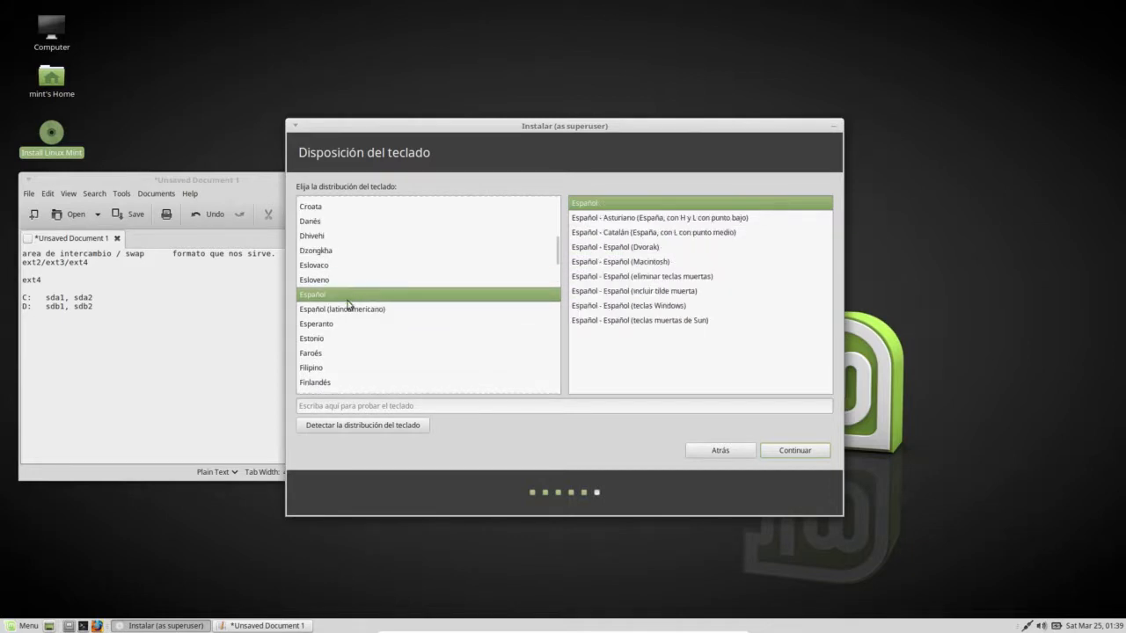
pyautogui.click(335, 310)
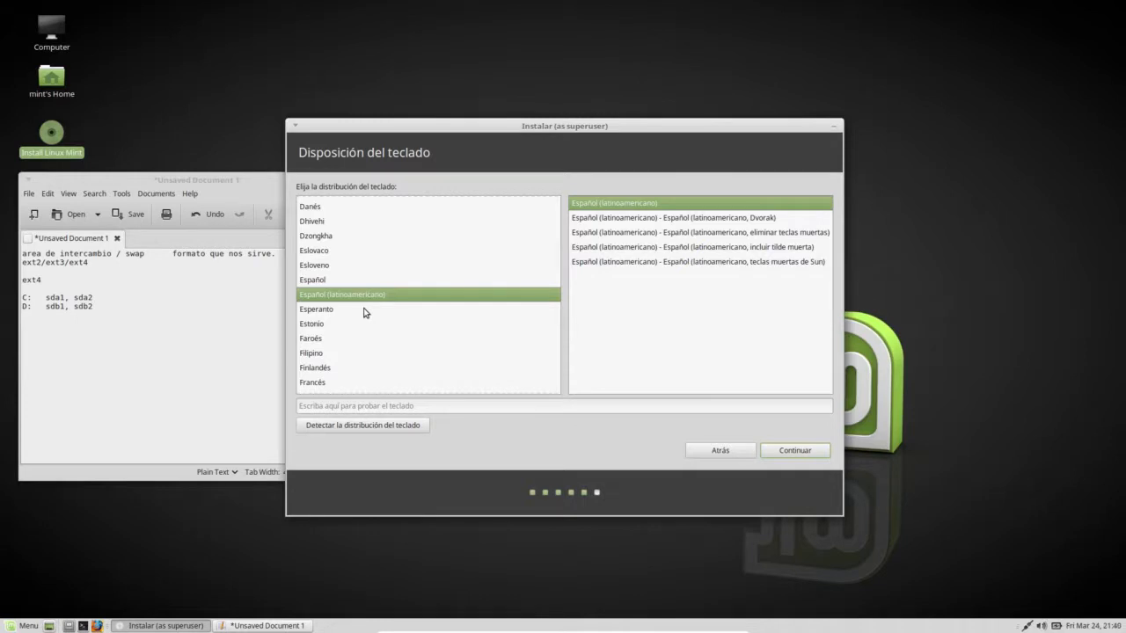
# Choose the Inglés (EE. UU.) keyboard layout and continue to the user details
pyautogui.click(366, 312)
pyautogui.write('i')
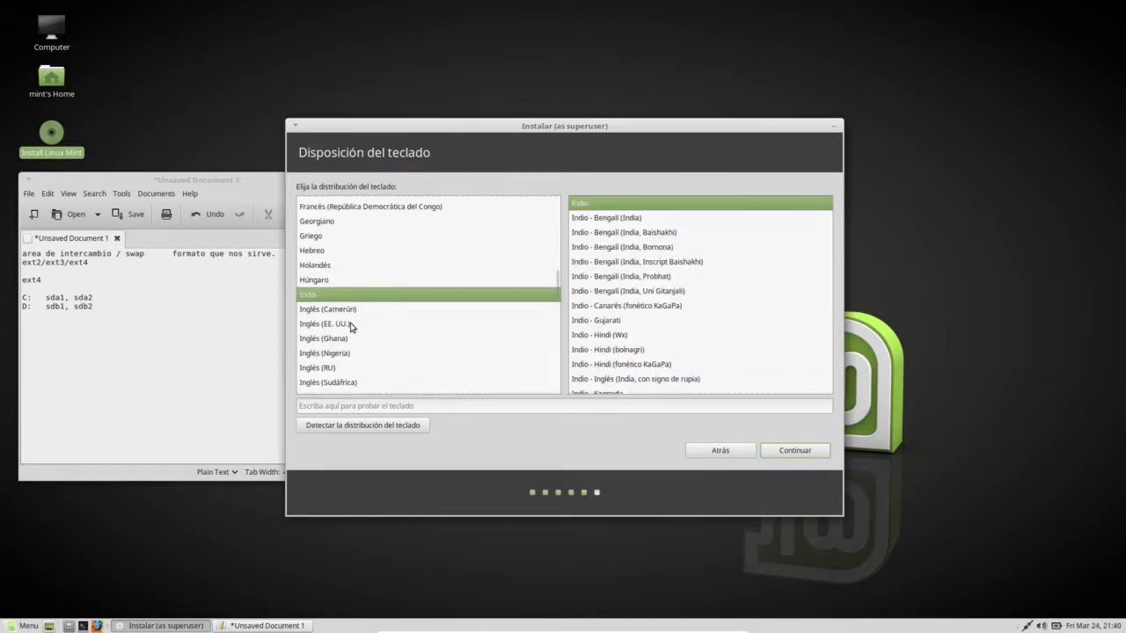
pyautogui.click(352, 324)
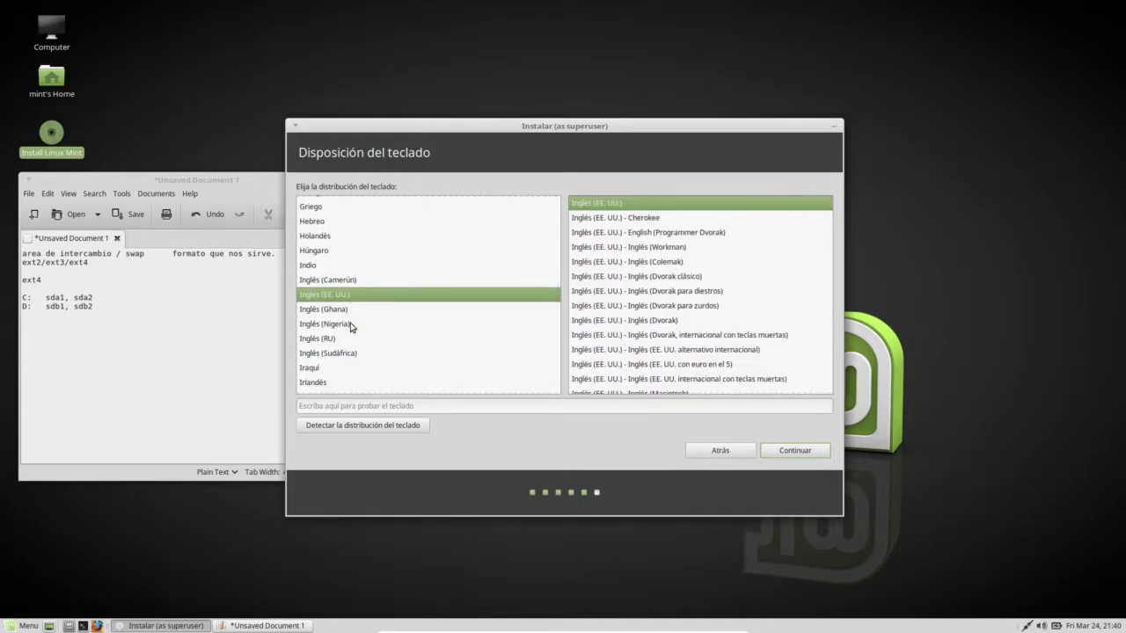
pyautogui.click(786, 447)
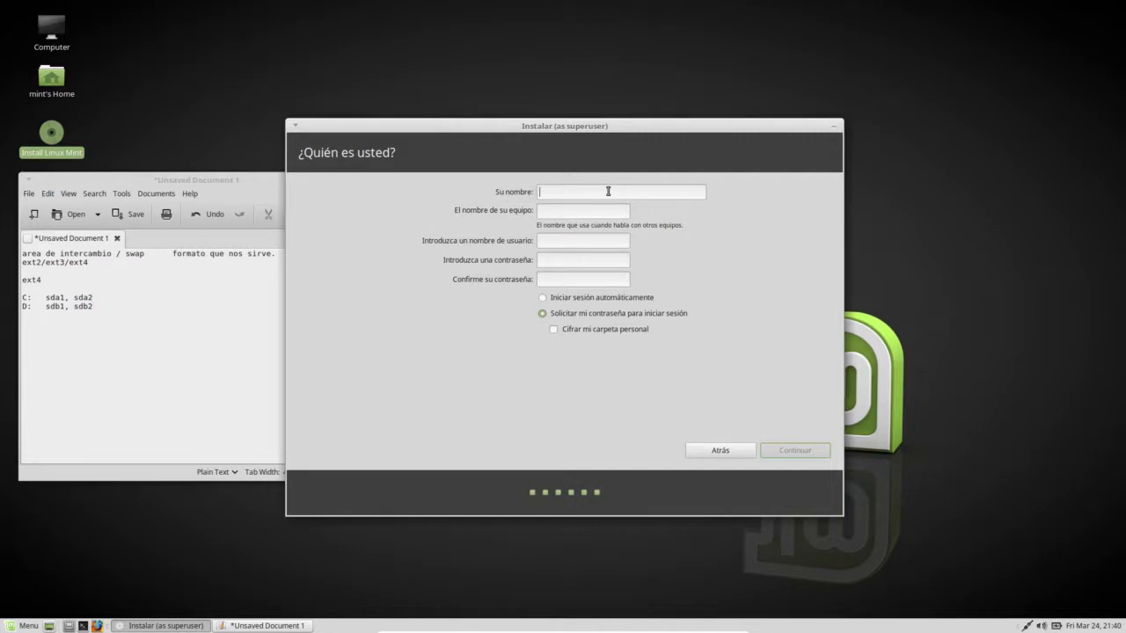
# Enter usermint as the name, then enter the account password and confirm it
pyautogui.write('usermint')
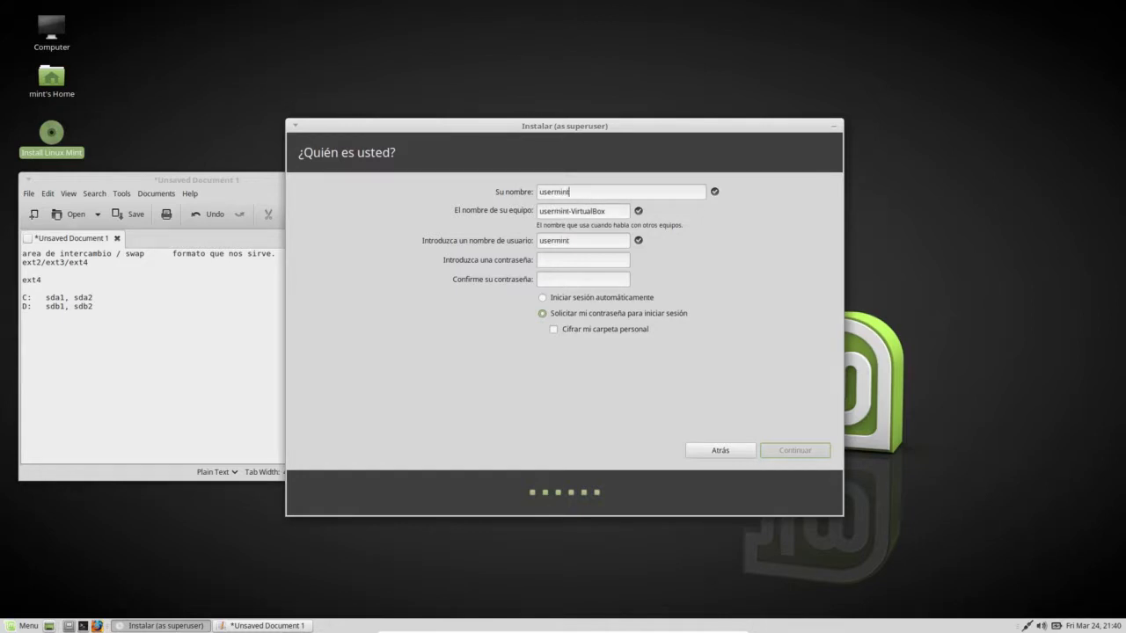
pyautogui.press('Tab')
pyautogui.press('Tab')
pyautogui.press('Tab')
pyautogui.write('**********')
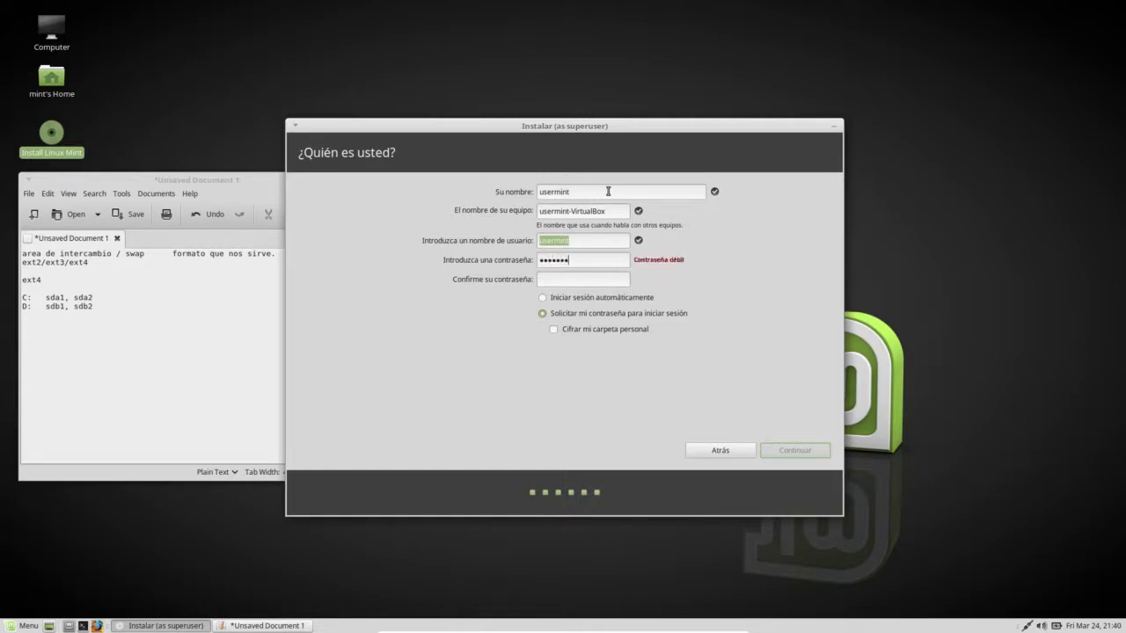
pyautogui.press('Tab')
pyautogui.write('**********')
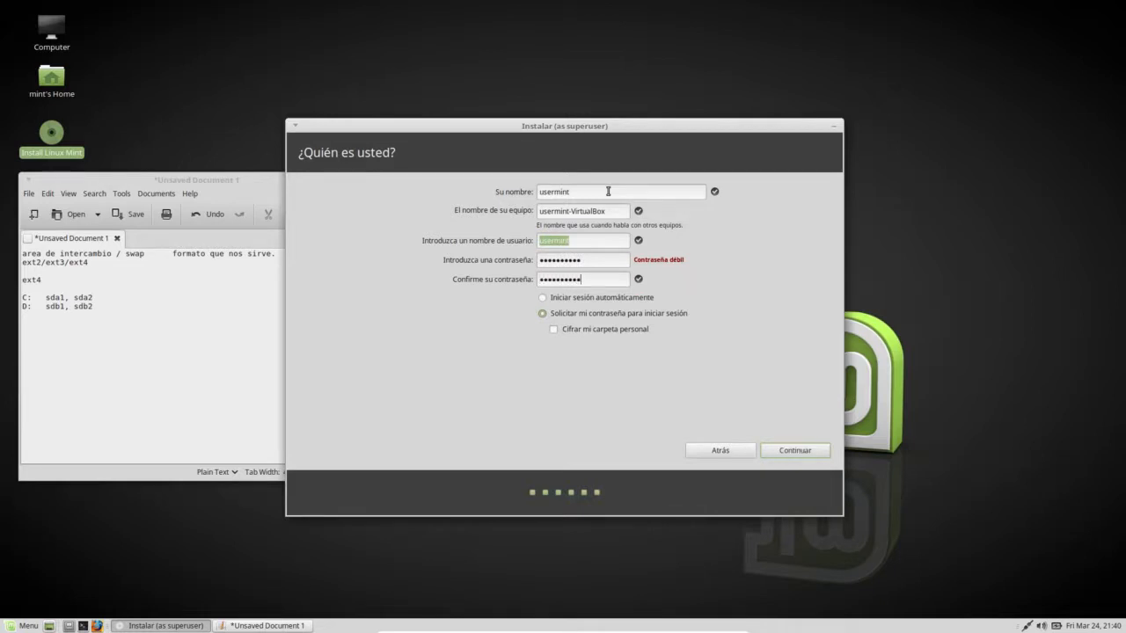
# Keep the option to request the password at login and continue the installation
pyautogui.doubleClick(607, 261)
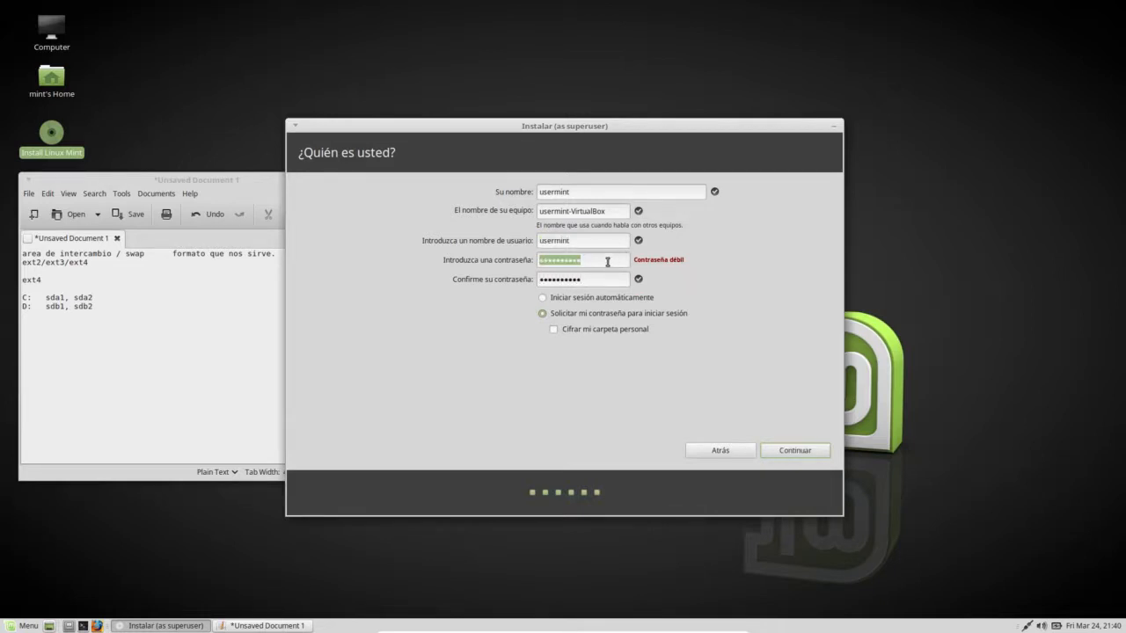
pyautogui.click(599, 263)
pyautogui.click(542, 302)
pyautogui.click(542, 314)
pyautogui.click(783, 450)
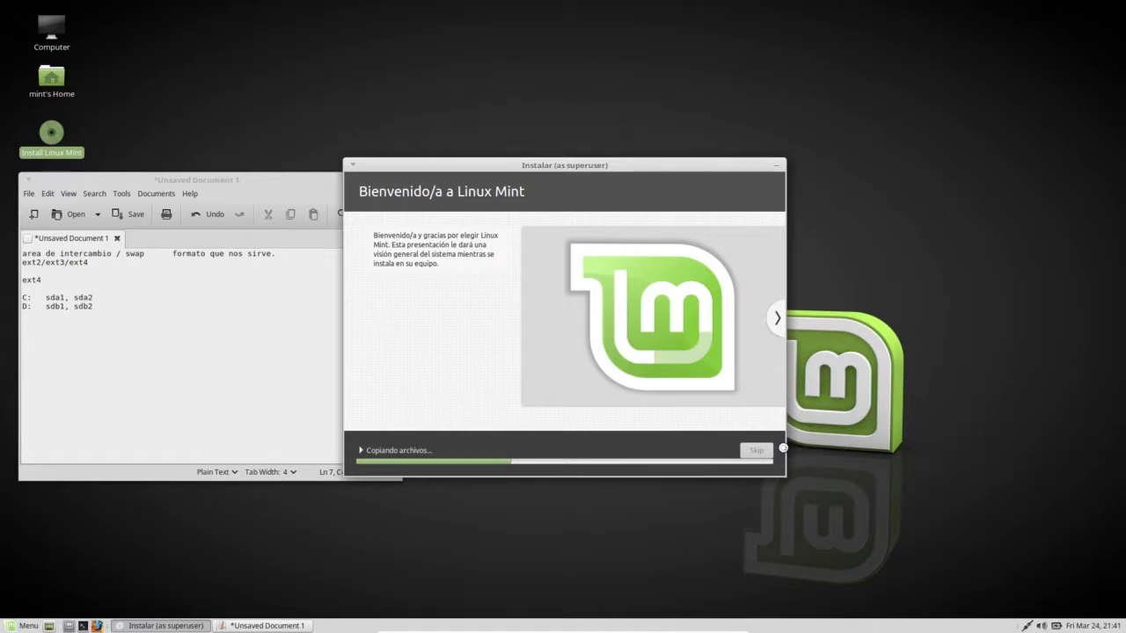
# Move the installer window clear of the note and add the heading "Distribuciones" below the drive lines
pyautogui.moveTo(630, 167); pyautogui.dragTo(782, 216)
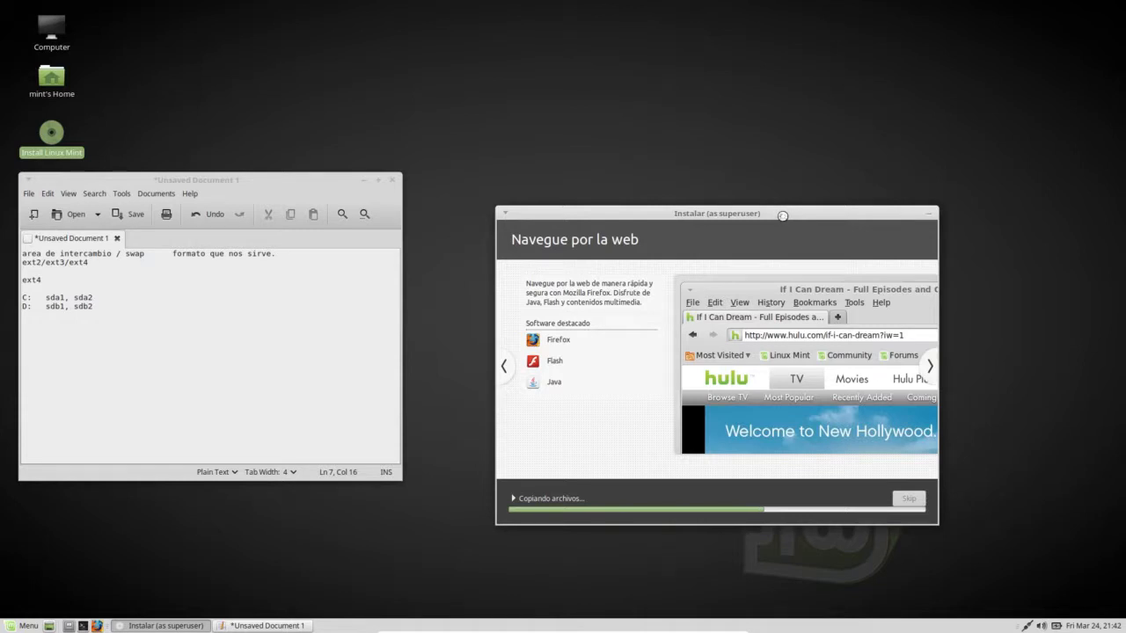
pyautogui.click(191, 341)
pyautogui.press('Return')
pyautogui.press('Return')
pyautogui.press('Return')
pyautogui.write('Distrib')
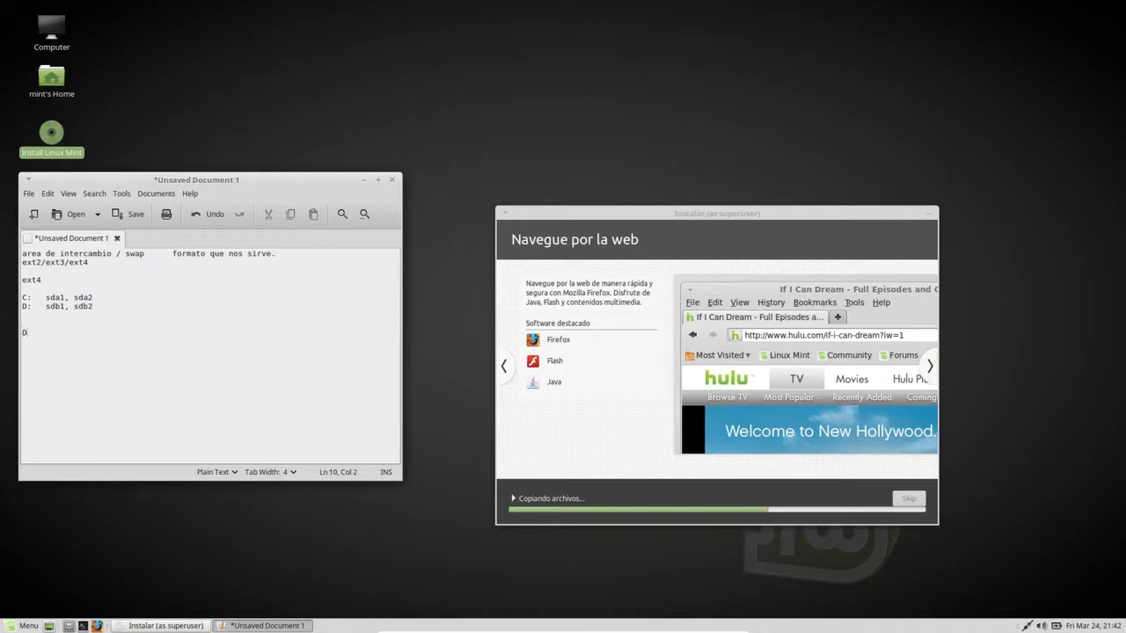
pyautogui.write('uciones')
# List Ubuntu, Linux mint, fedora and Arch on separate lines under the "Distribuciones" heading
pyautogui.press('Return')
pyautogui.write('Ubuntu ')
pyautogui.write('Linux mint')
pyautogui.press('Return')
pyautogui.write('fedora')
pyautogui.press('Return')
pyautogui.write('Arch')
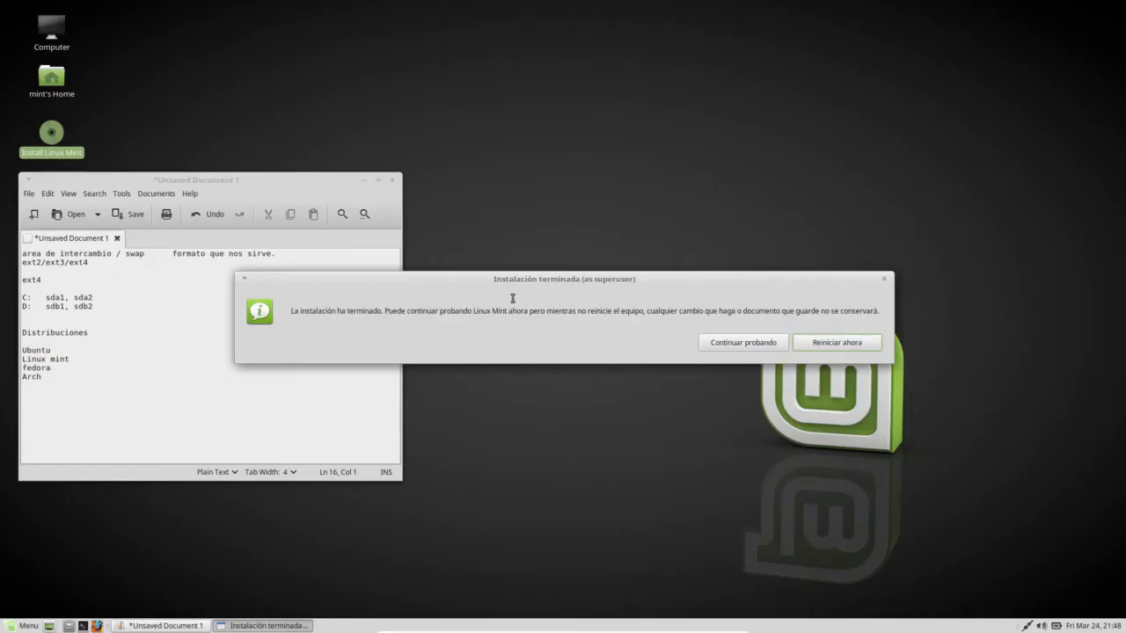
# Reposition the installation-finished dialog and close the note without saving it
pyautogui.moveTo(504, 286)
pyautogui.mouseDown()
pyautogui.moveTo(483, 259)
pyautogui.moveTo(520, 300)
pyautogui.mouseUp()
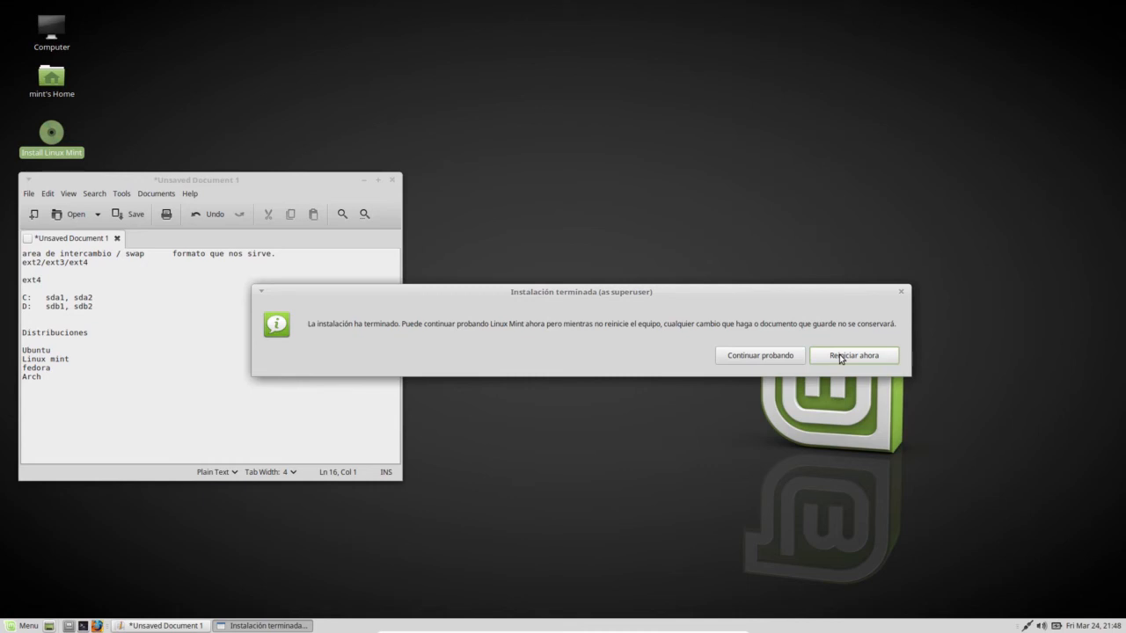
pyautogui.click(392, 181)
pyautogui.moveTo(191, 322); pyautogui.dragTo(218, 405)
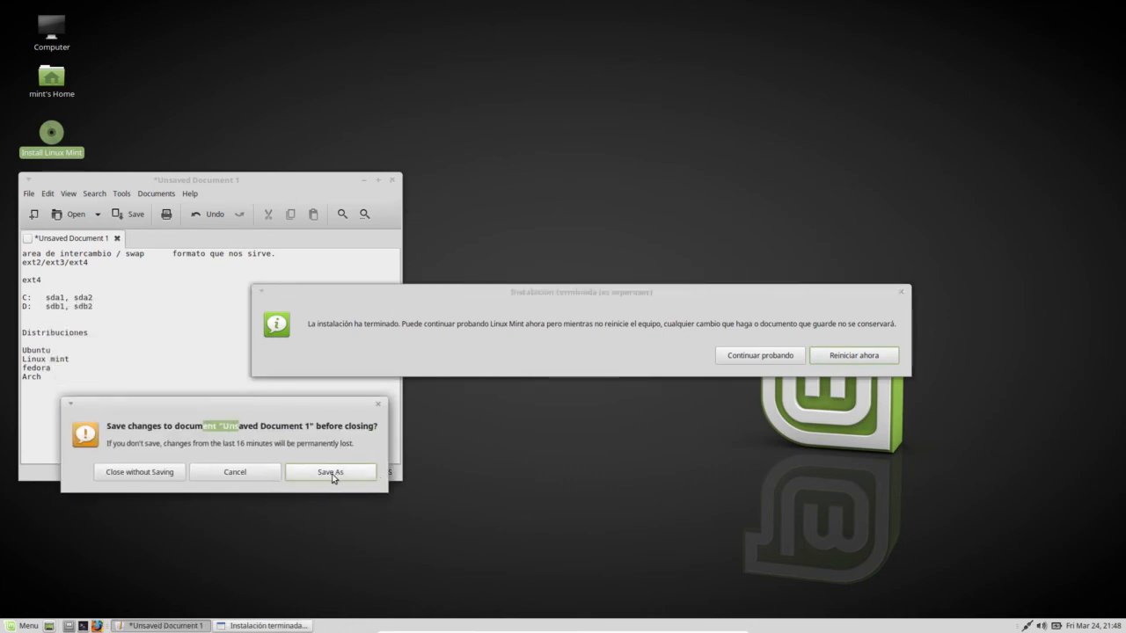
pyautogui.click(128, 472)
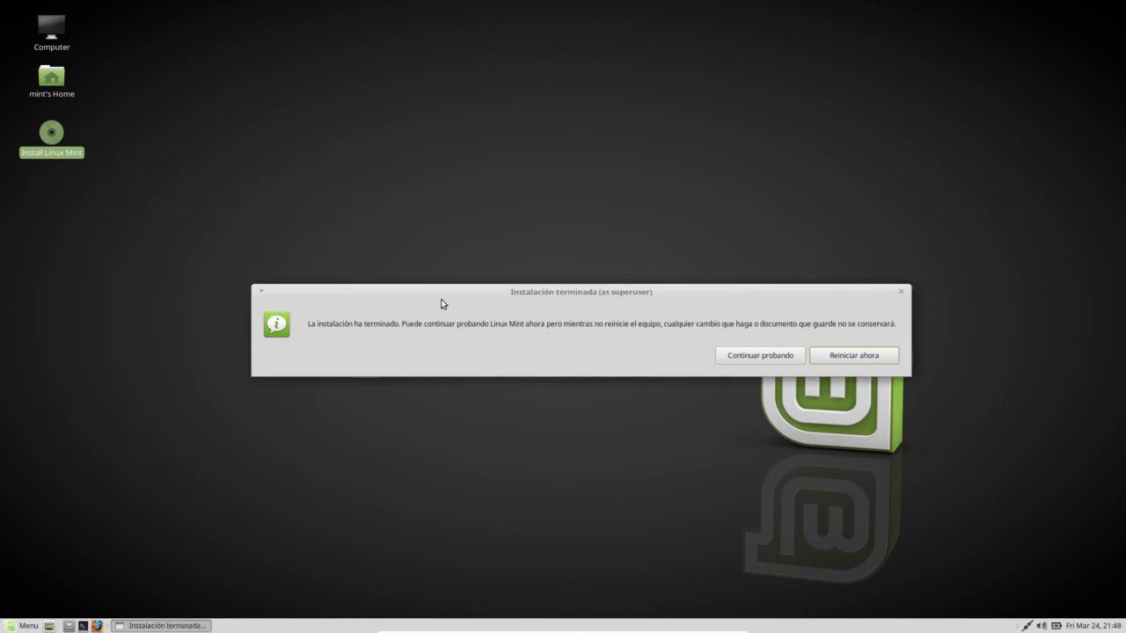